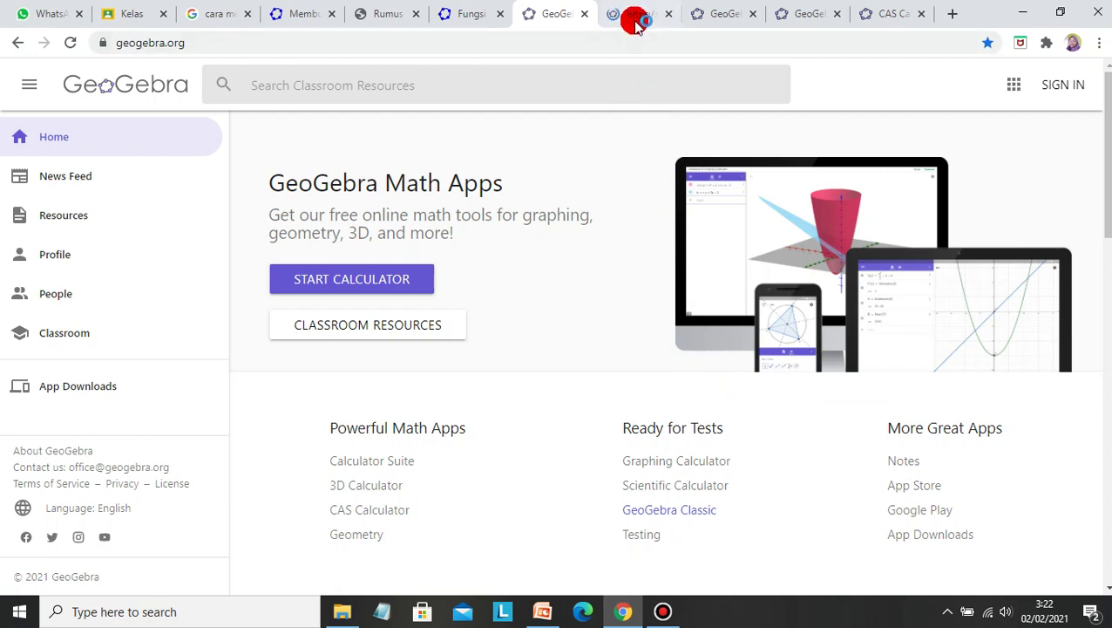
click(635, 16)
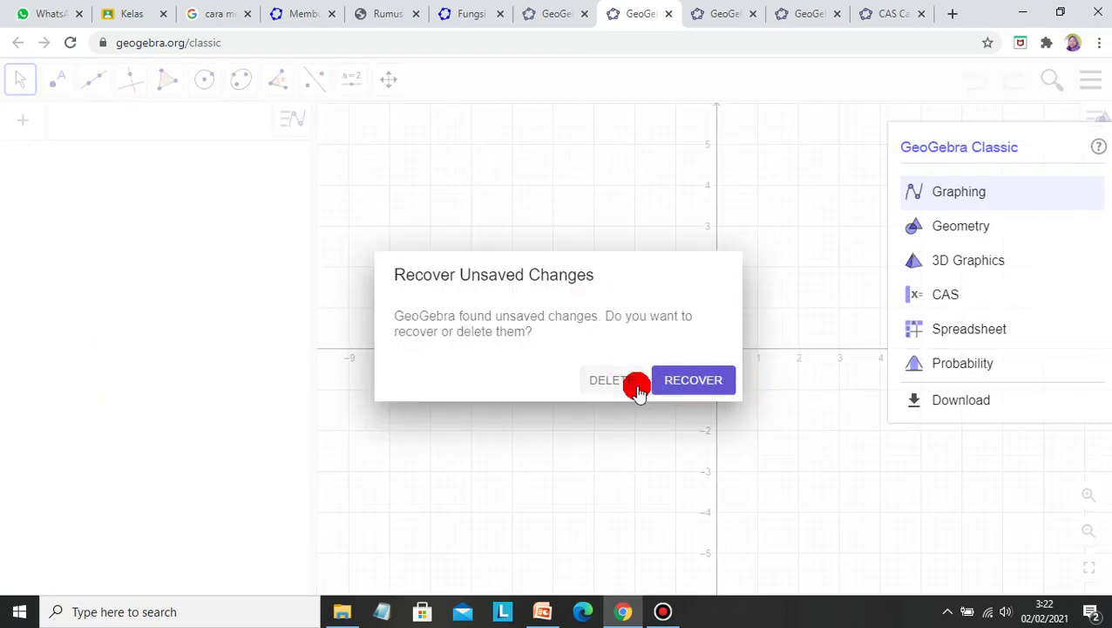
click(678, 384)
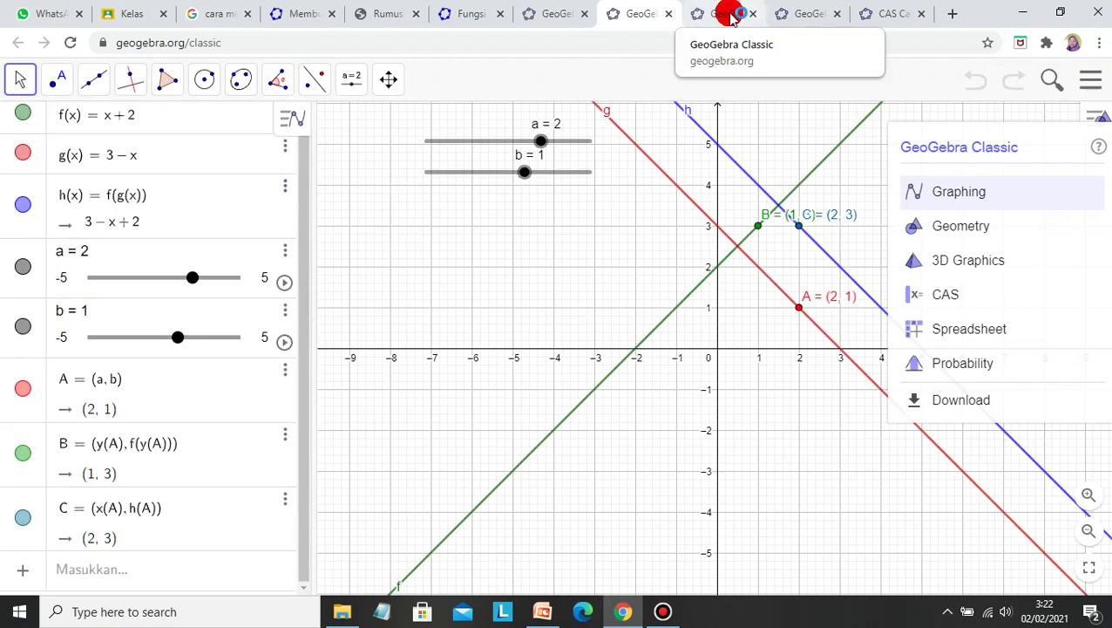
click(669, 14)
- Open GeoGebra Classic from the GeoGebra homepage in a separate browser tab and switch to it
right_click(698, 513)
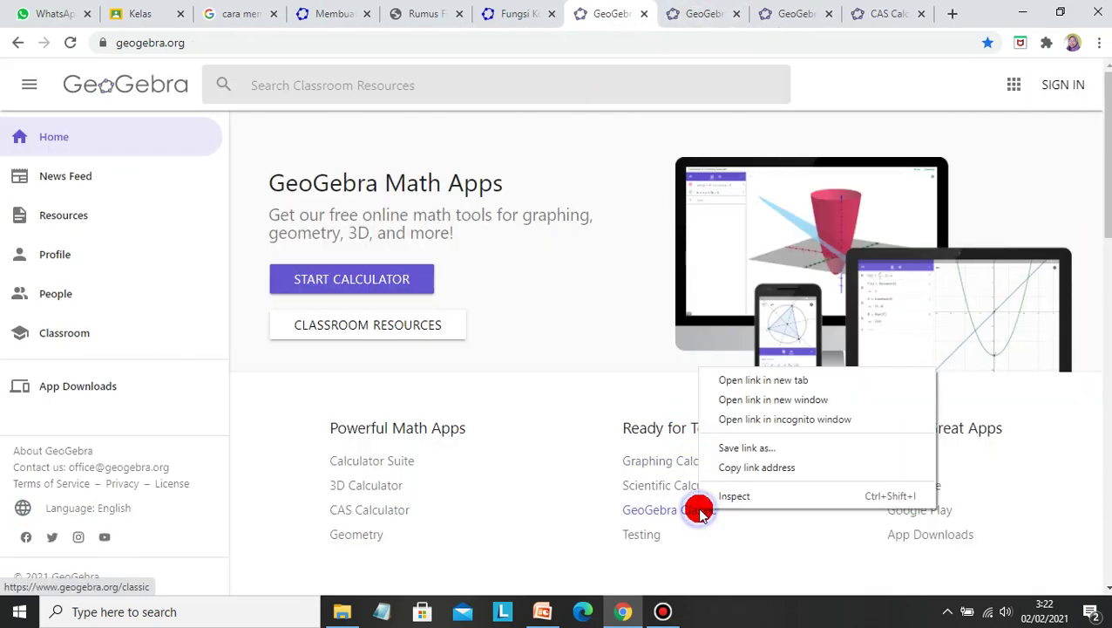
click(732, 380)
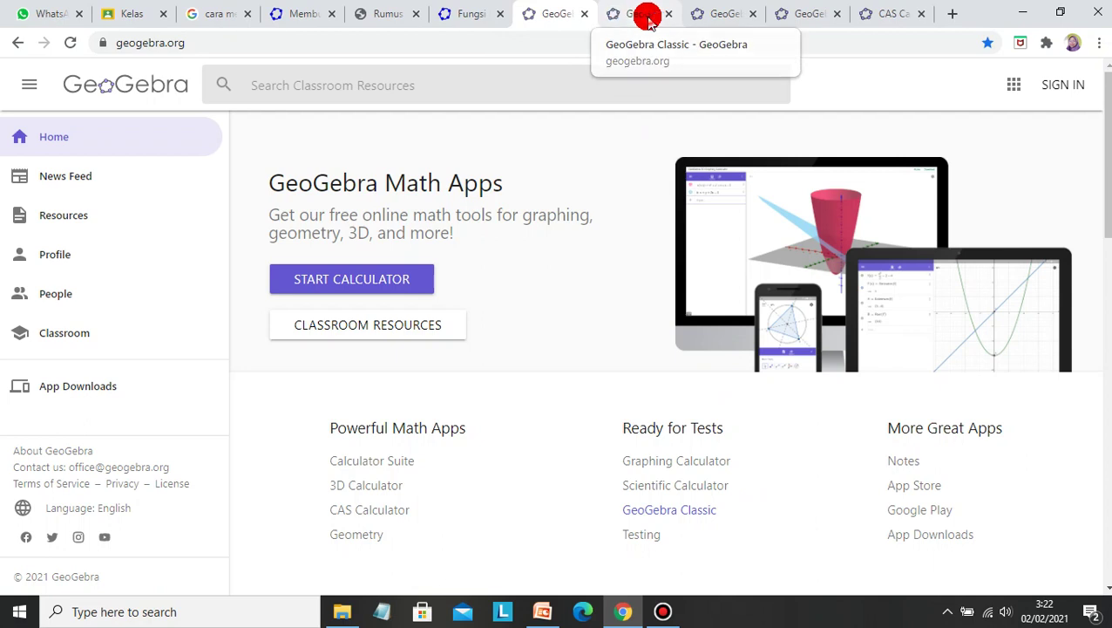
click(641, 13)
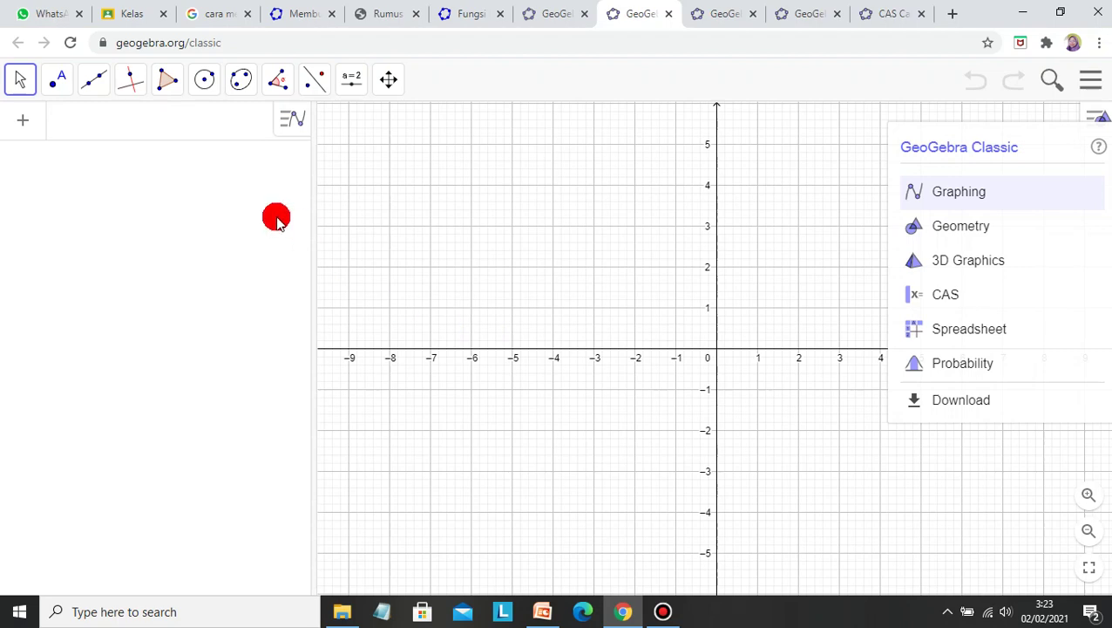
- Define the function f(x) = x + 2 as the first algebra entry
click(85, 129)
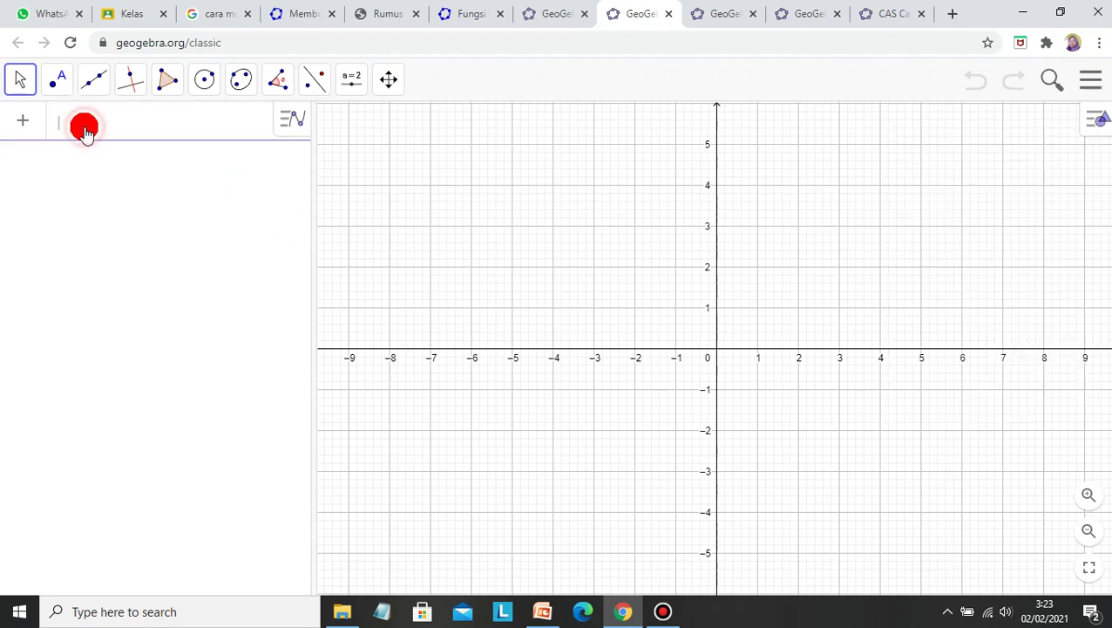
text(f)
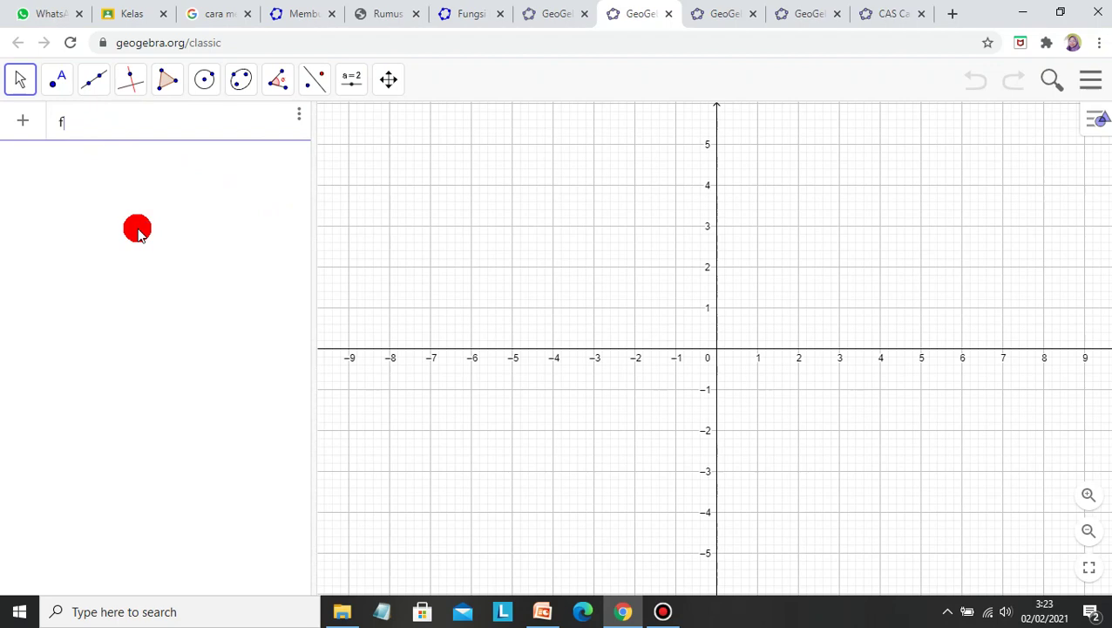
text((x)
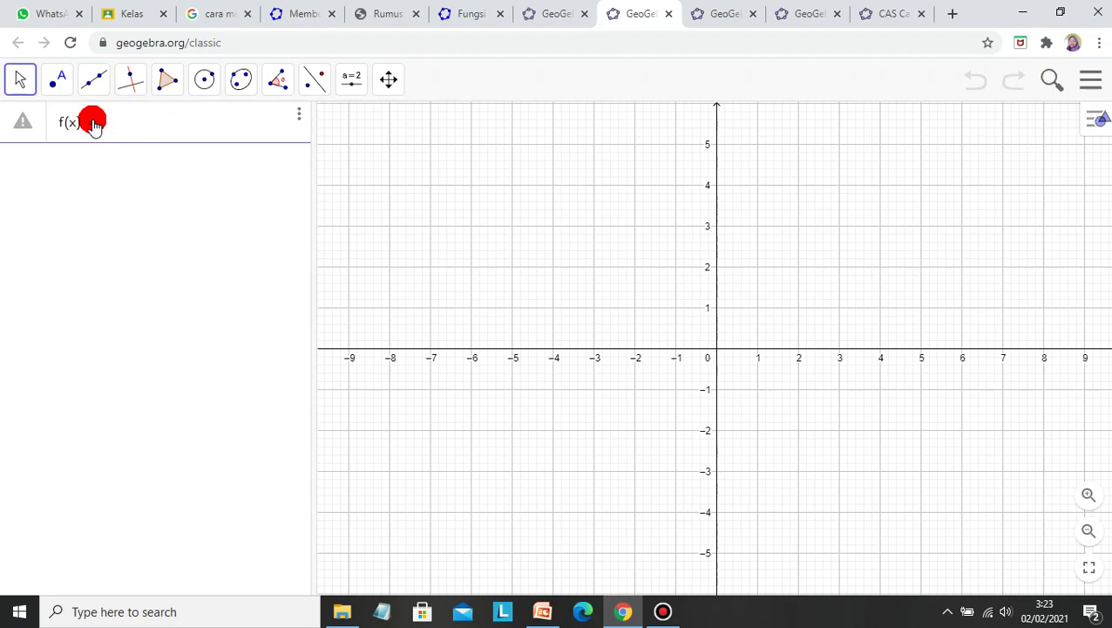
text(=)
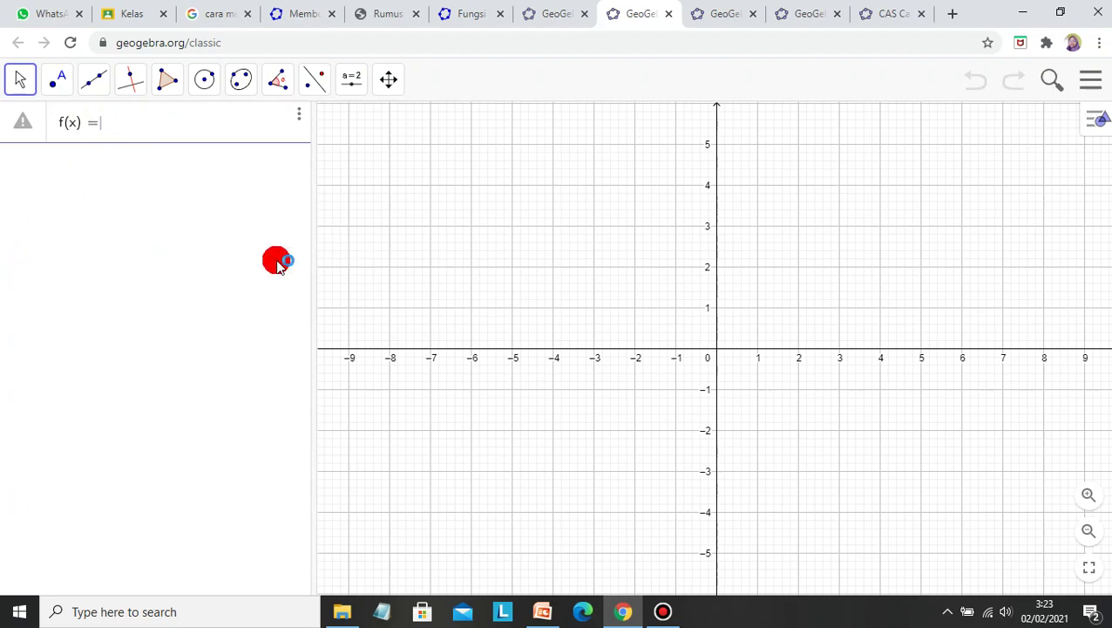
text(+ 2)
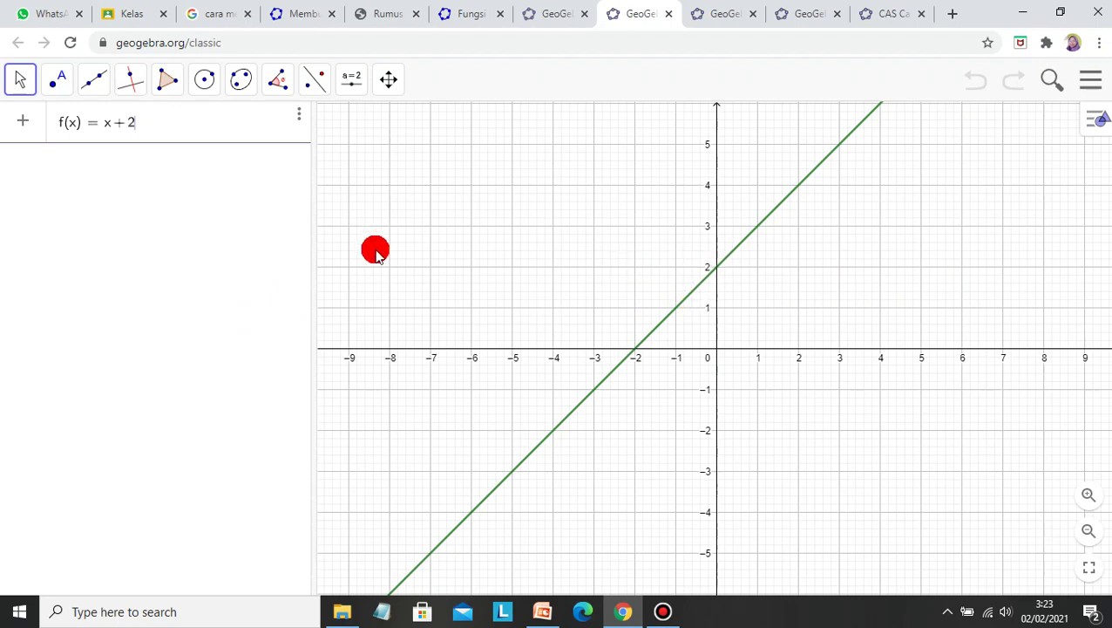
key(Return)
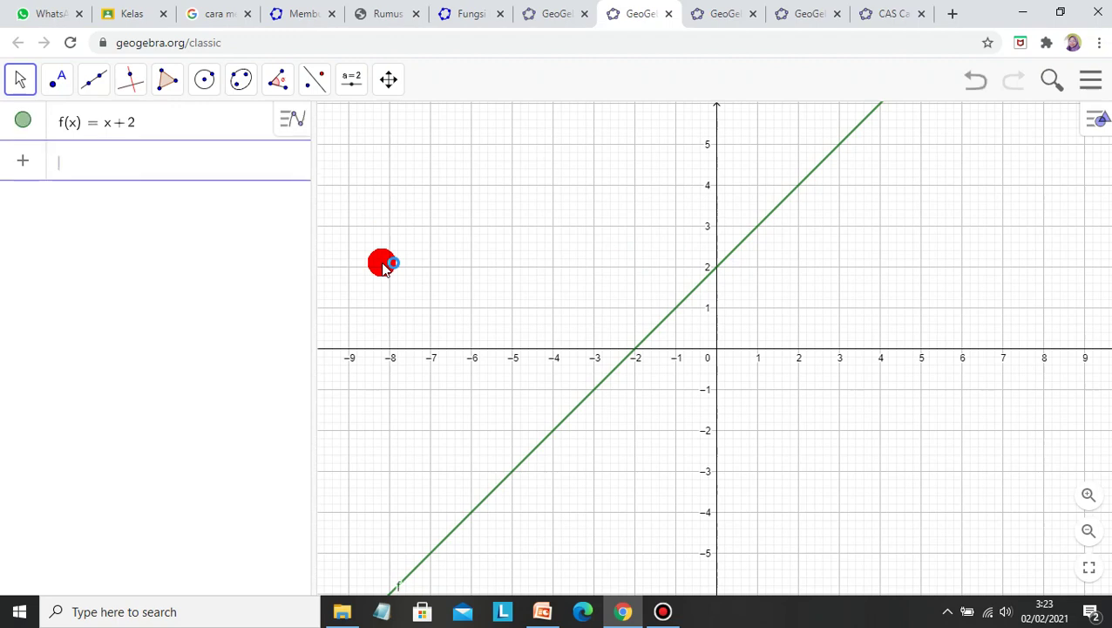
- Define a second function g(x) = 3 − x below f(x)
text(g)
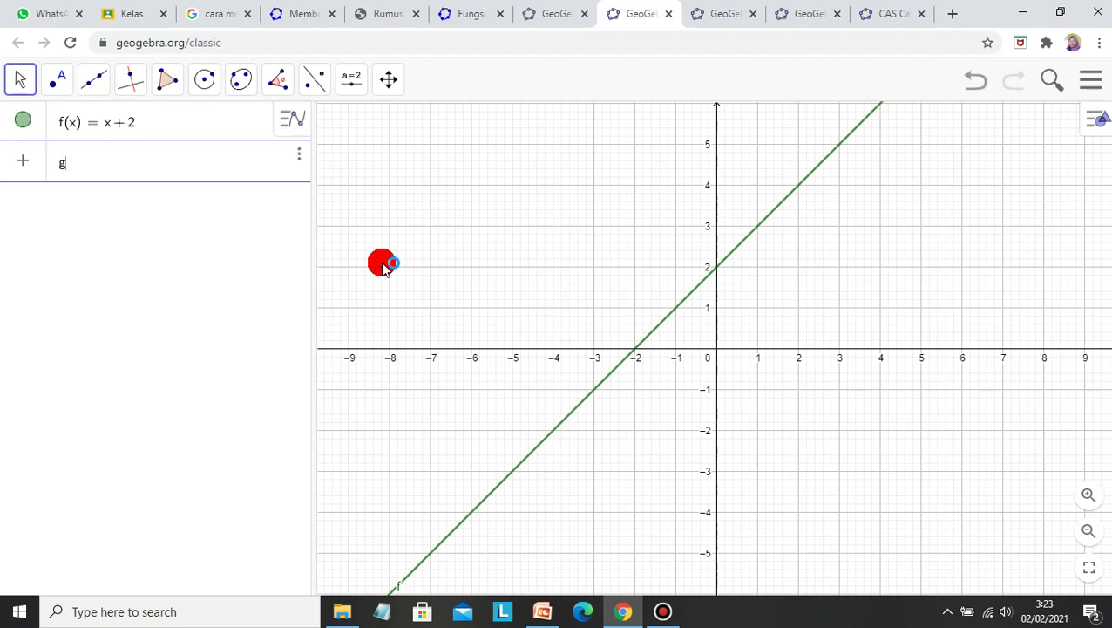
text(()
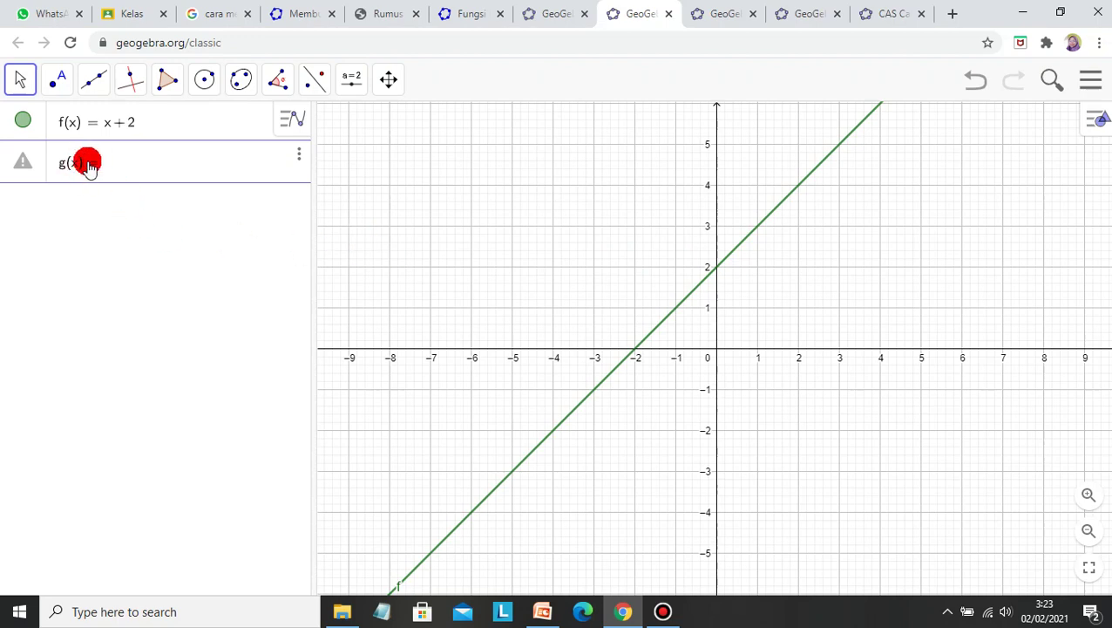
text(x)=3)
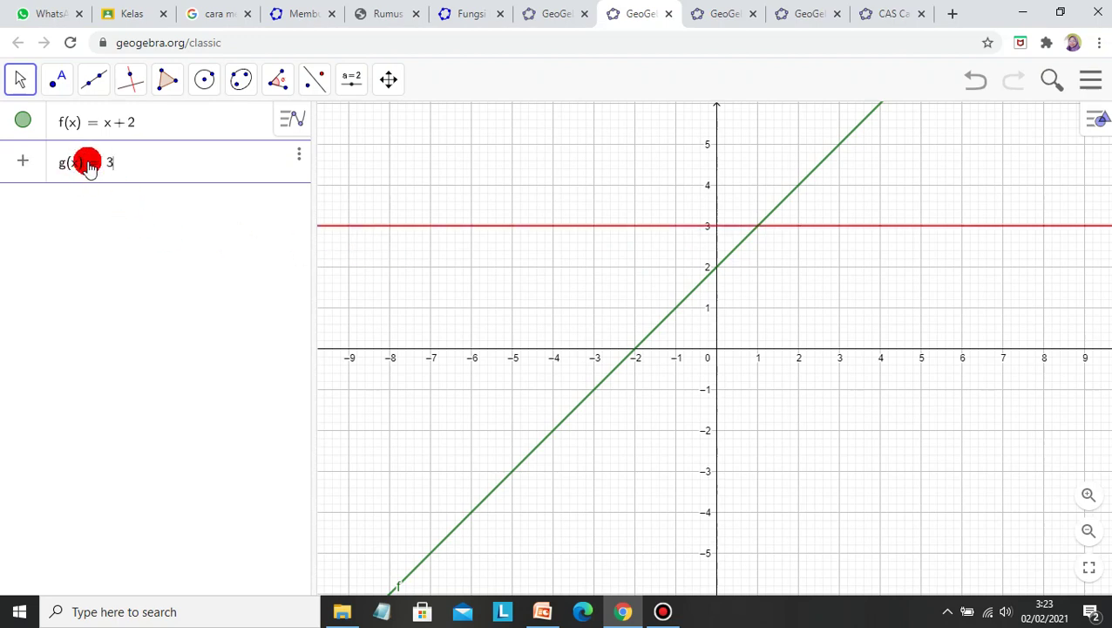
text(-x)
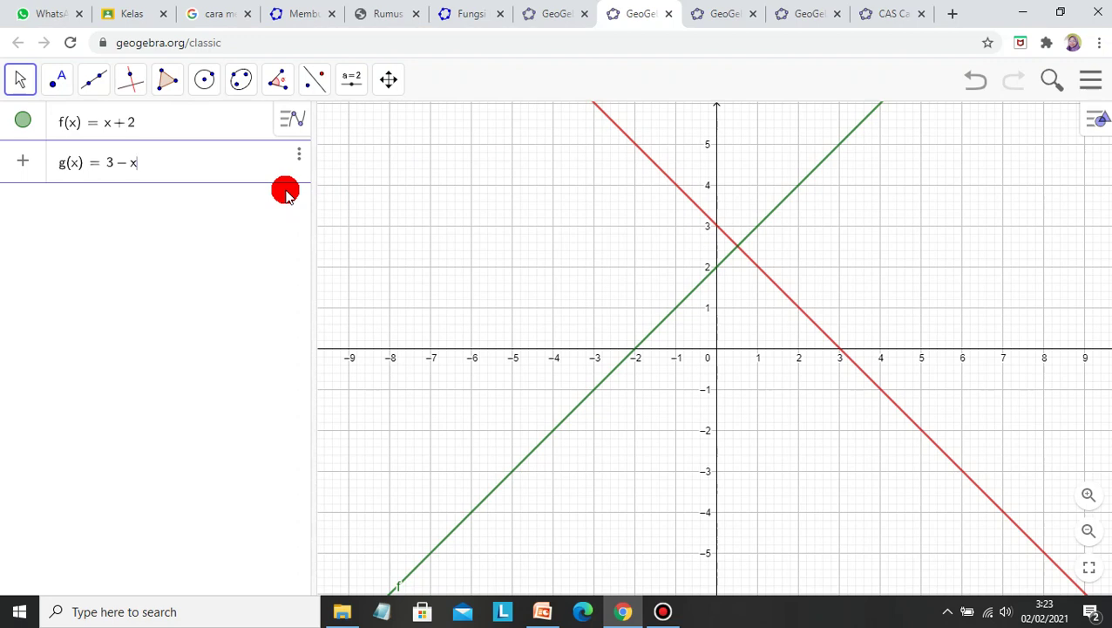
key(Return)
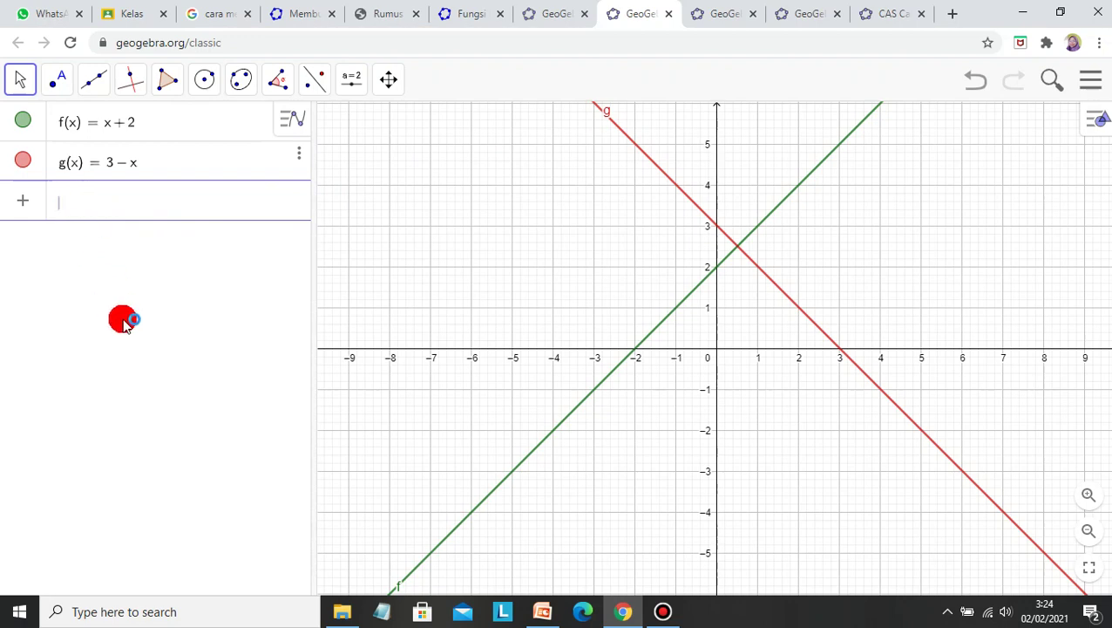
- Enter the composite function f(g(x)) as the third algebra entry
text(f)
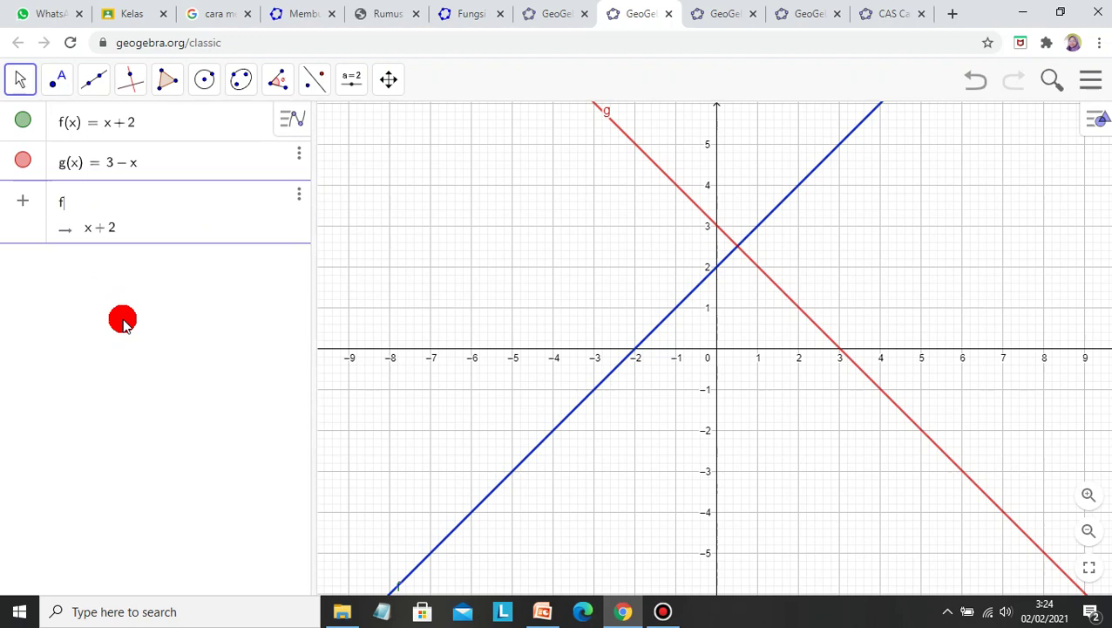
text(()
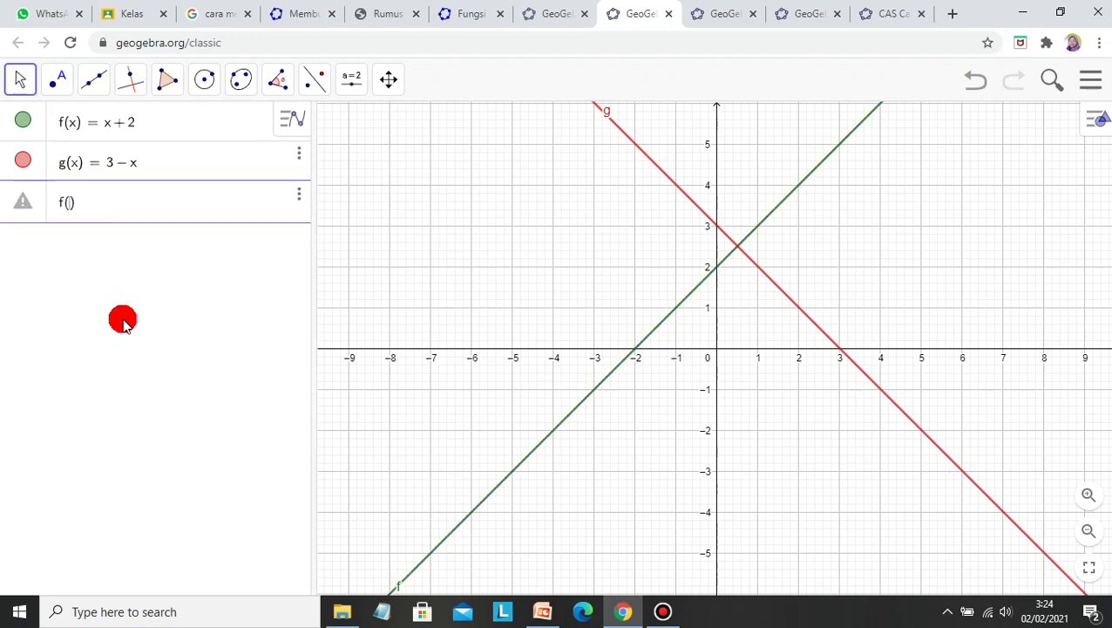
text(g(x)
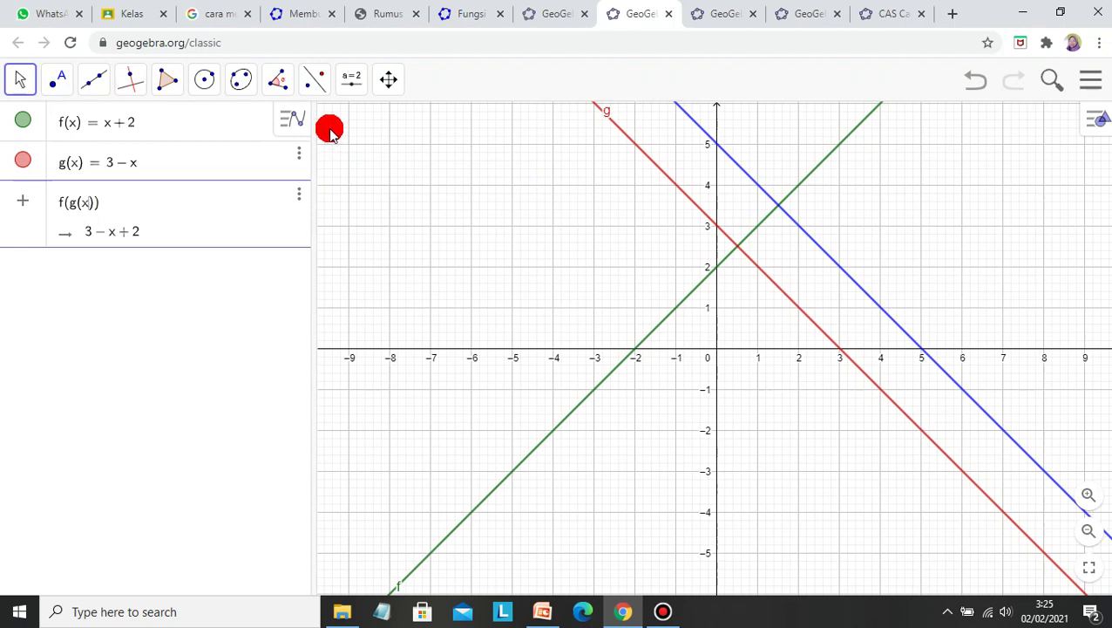
- Create a number slider a = 1 from -5 to 5 and place it high in the graph's second quadrant
click(351, 84)
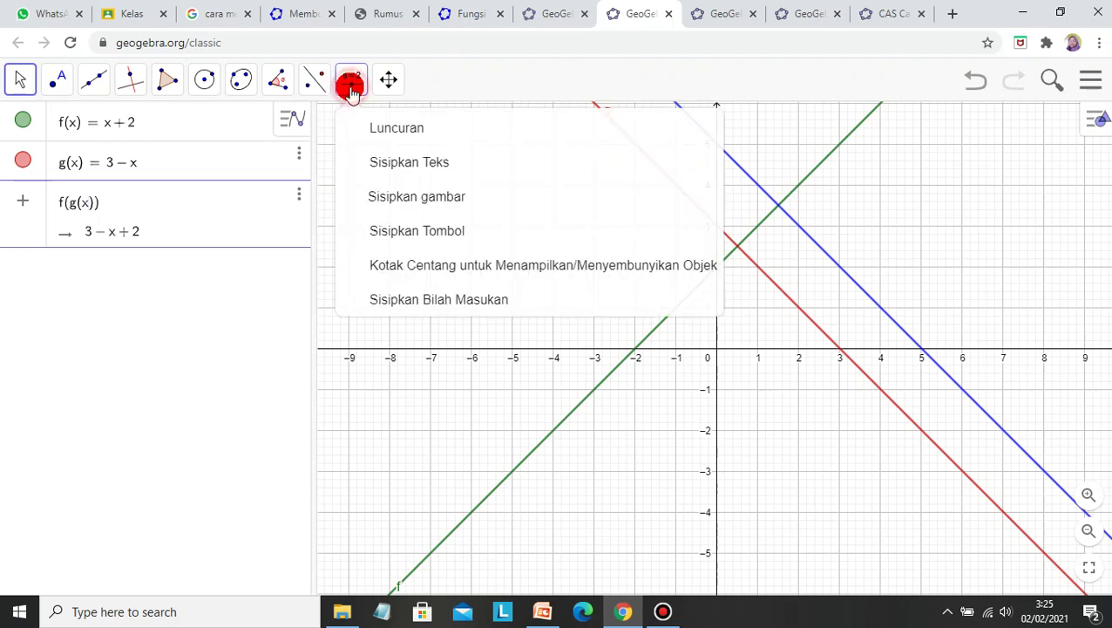
click(373, 133)
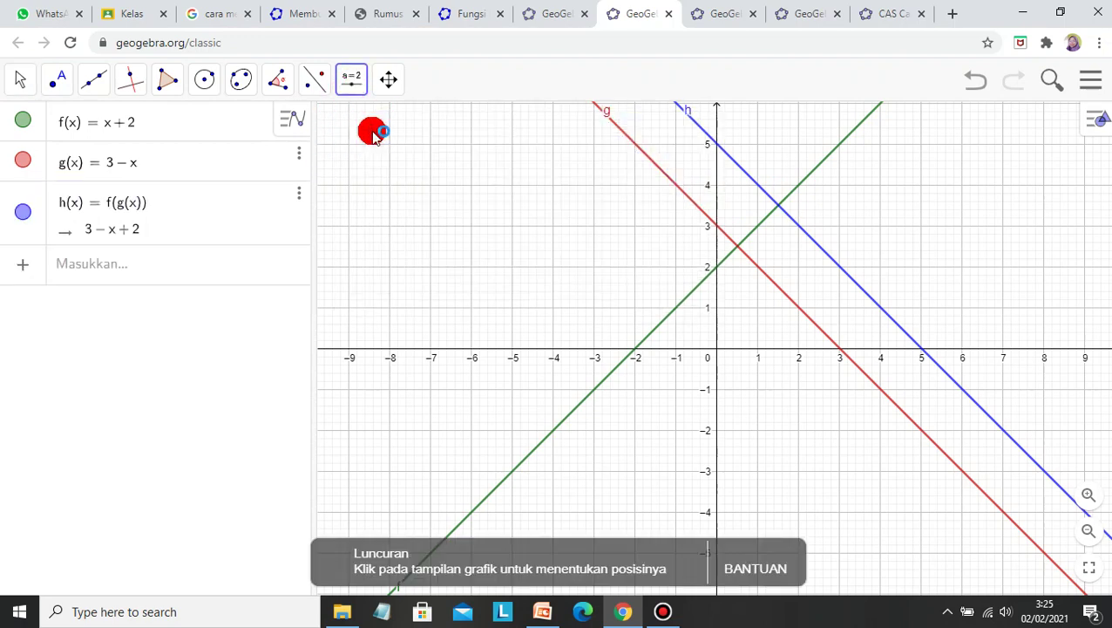
click(352, 85)
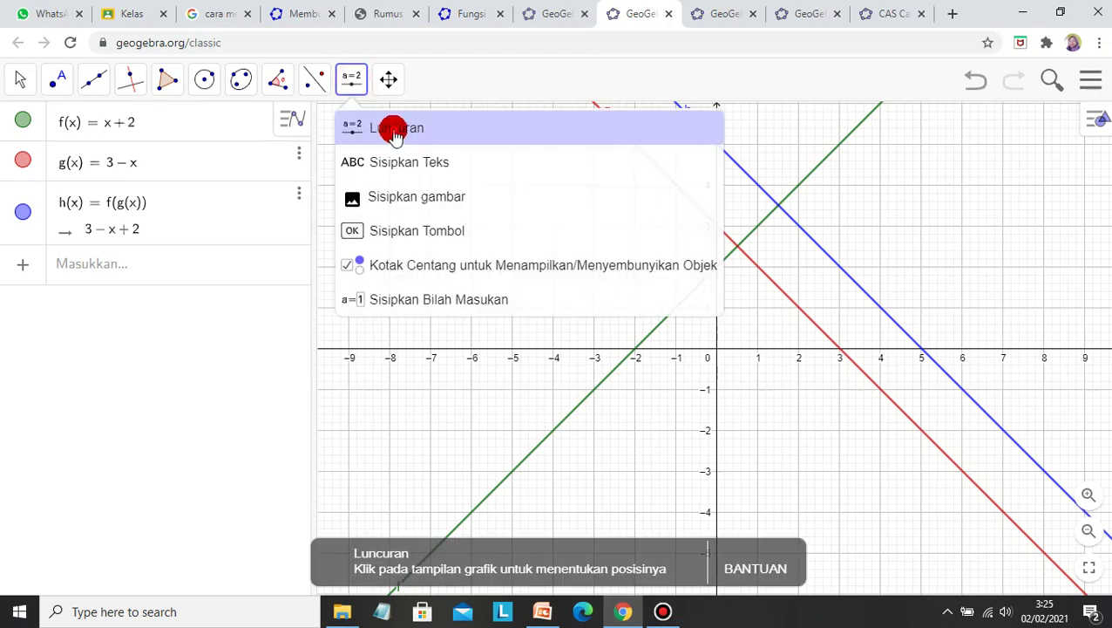
click(392, 131)
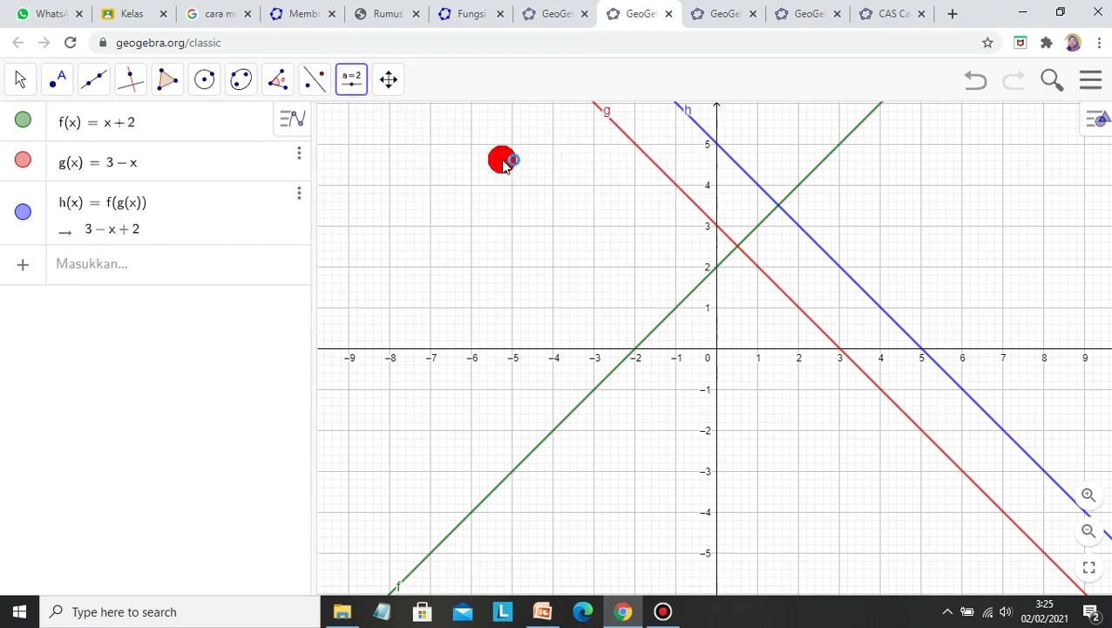
click(487, 162)
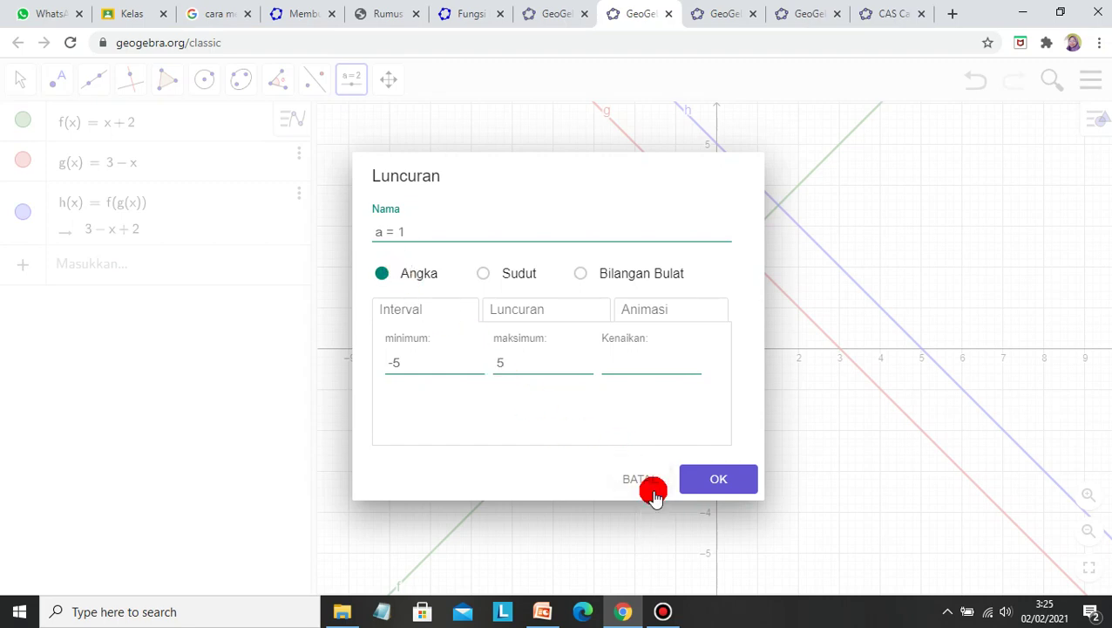
click(706, 481)
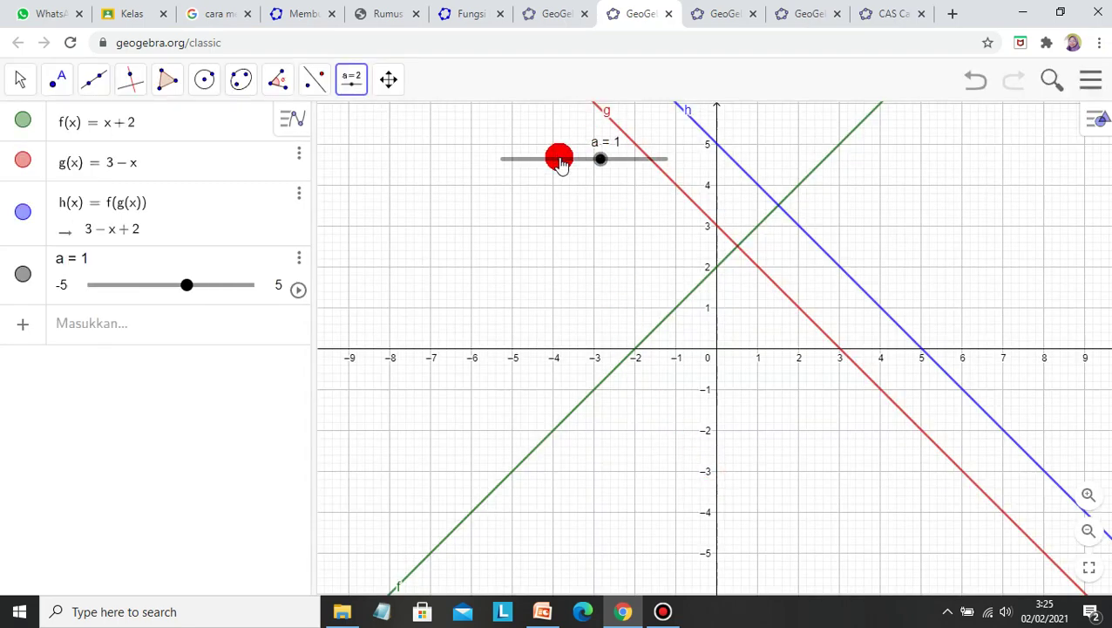
drag(560, 164, 476, 145)
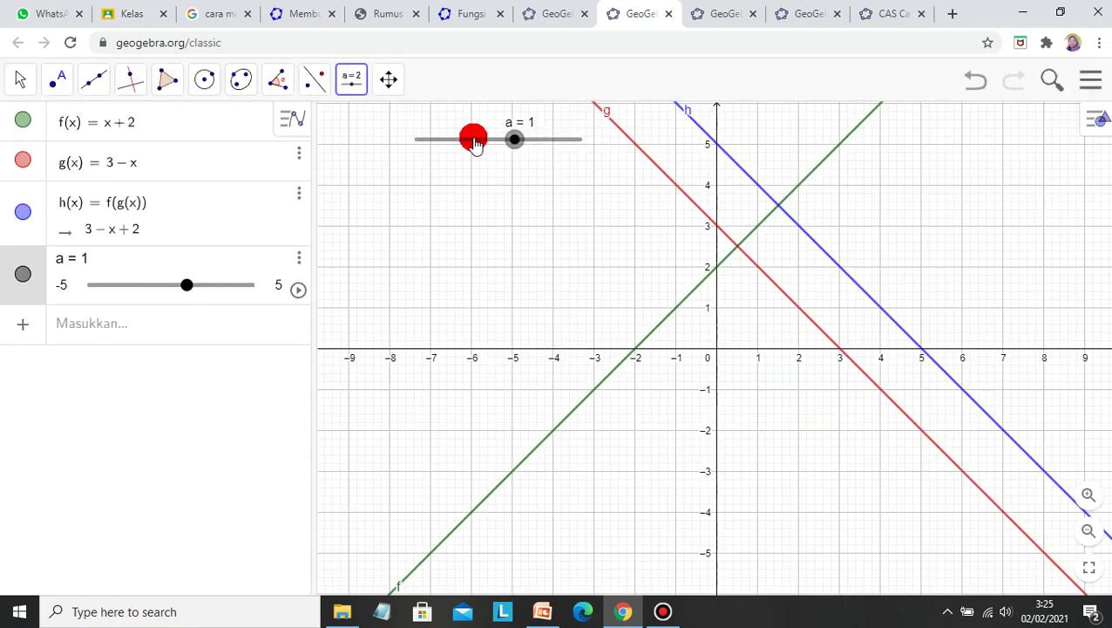
- Create a number slider b = 1 from -5 to 5 and place it directly beneath slider a
click(348, 84)
click(379, 131)
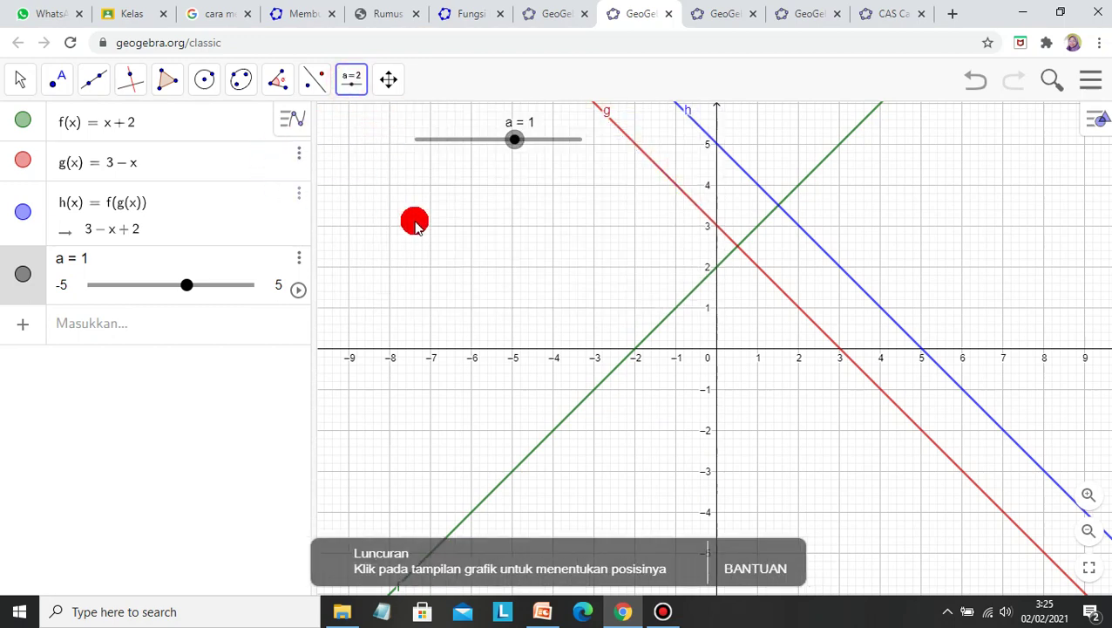
click(553, 300)
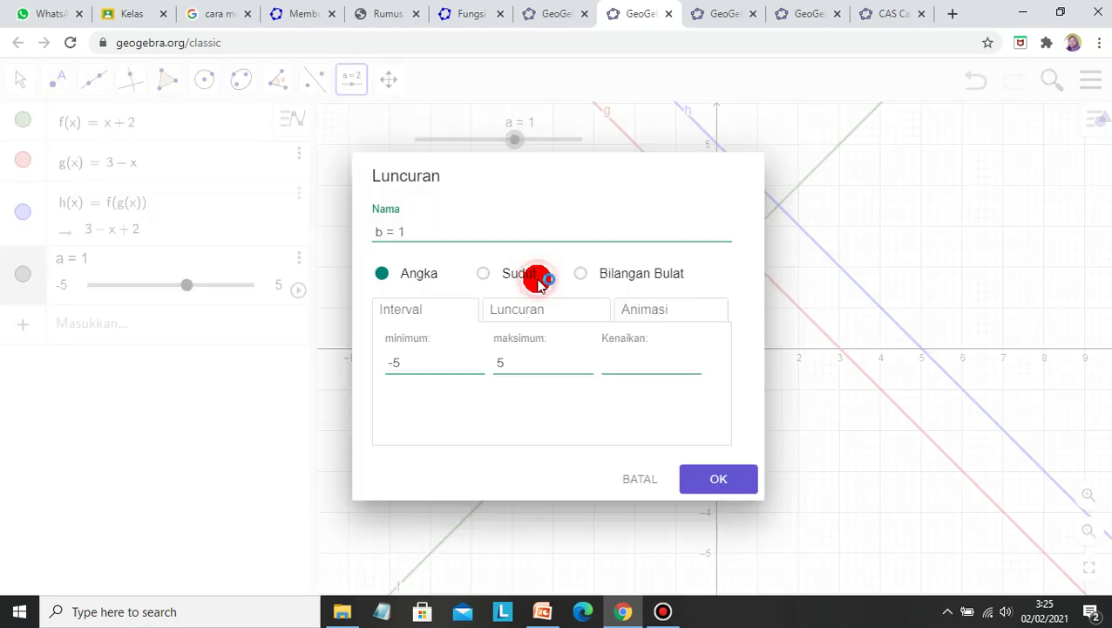
click(714, 482)
drag(600, 278, 478, 257)
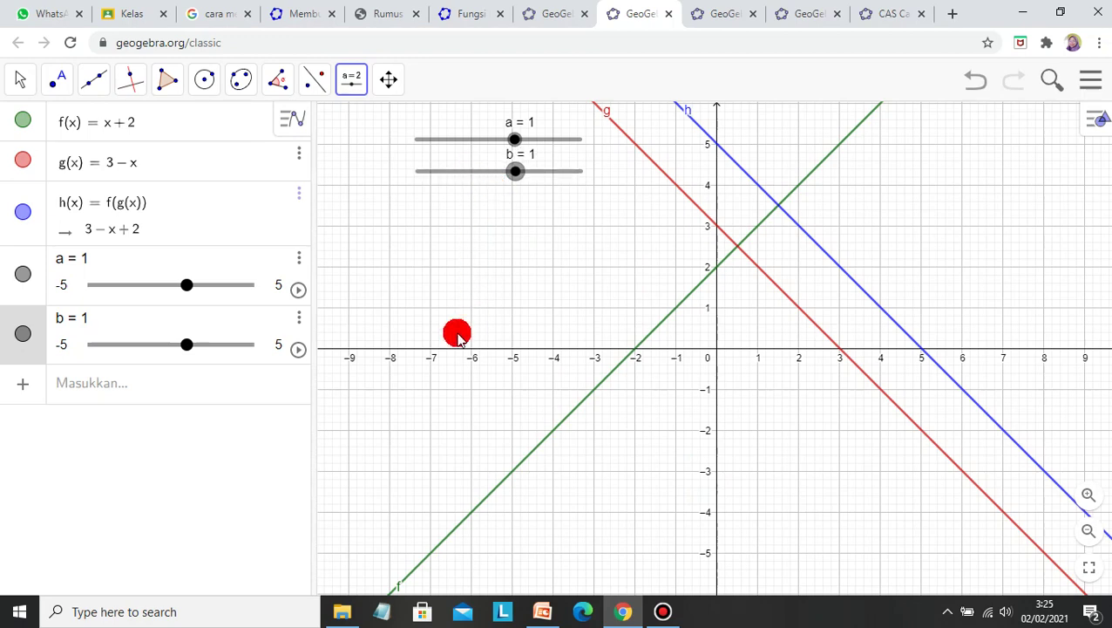
- Define point A = (a, b) from the two slider values
click(127, 387)
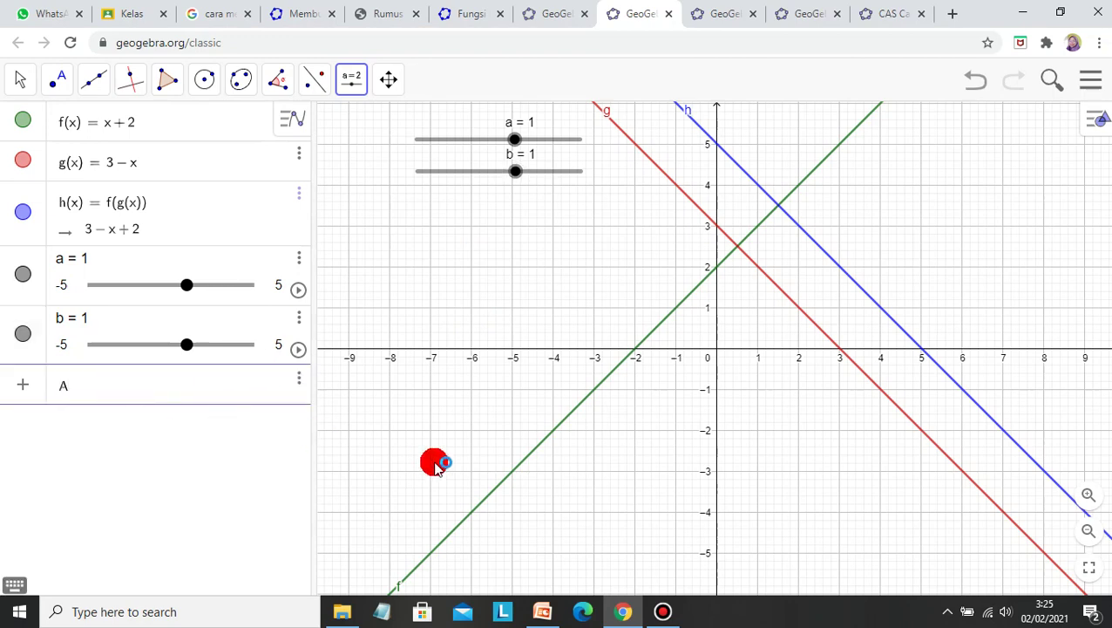
text(A = ()
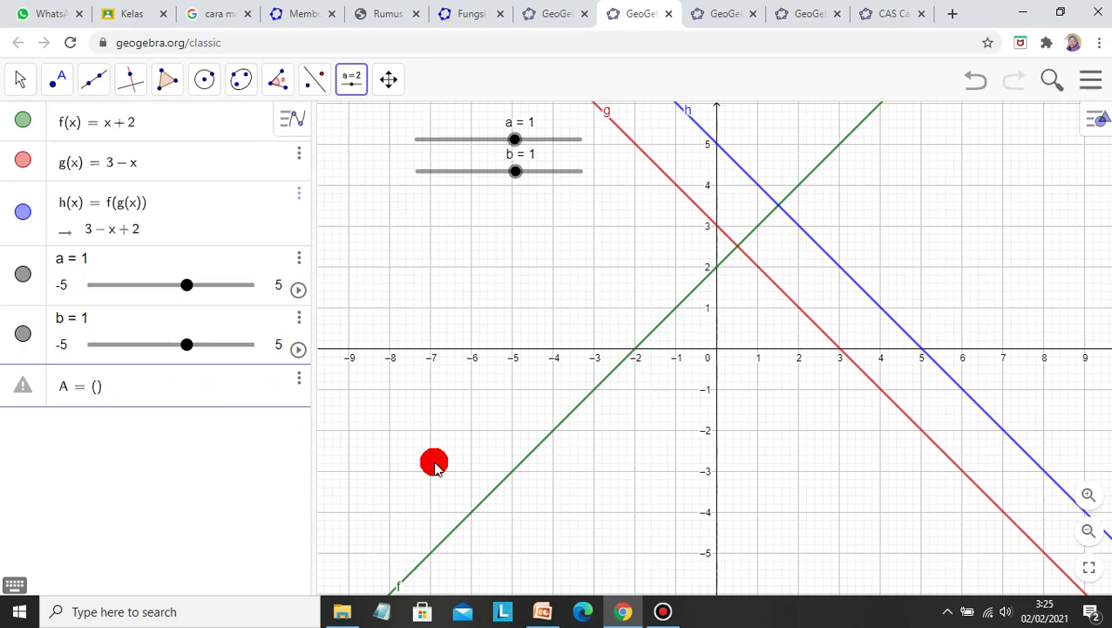
text(a, )
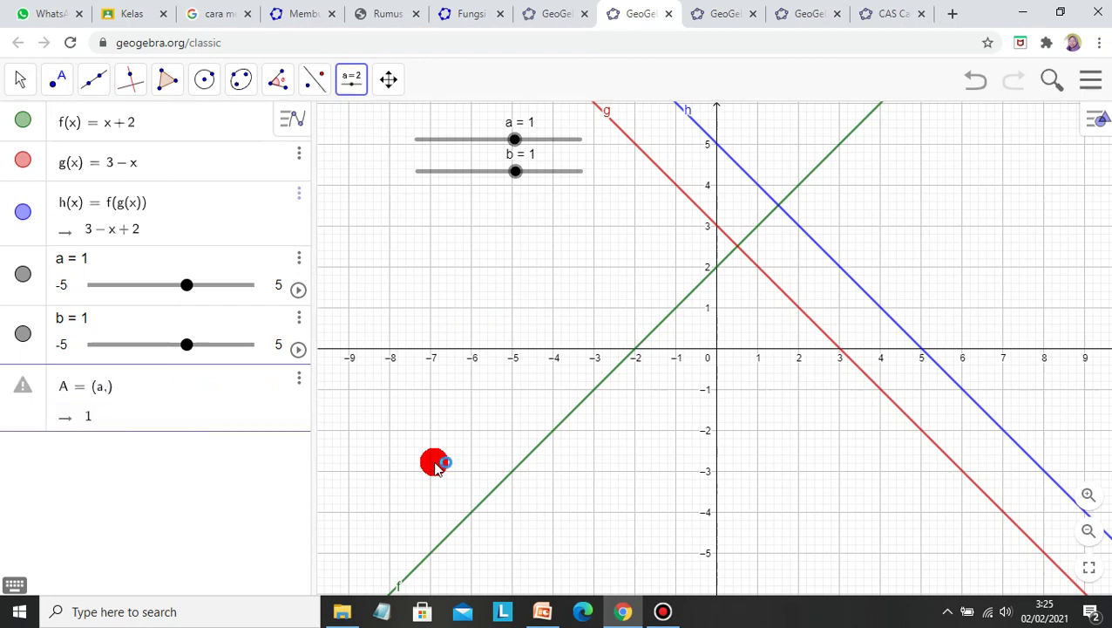
text(b)
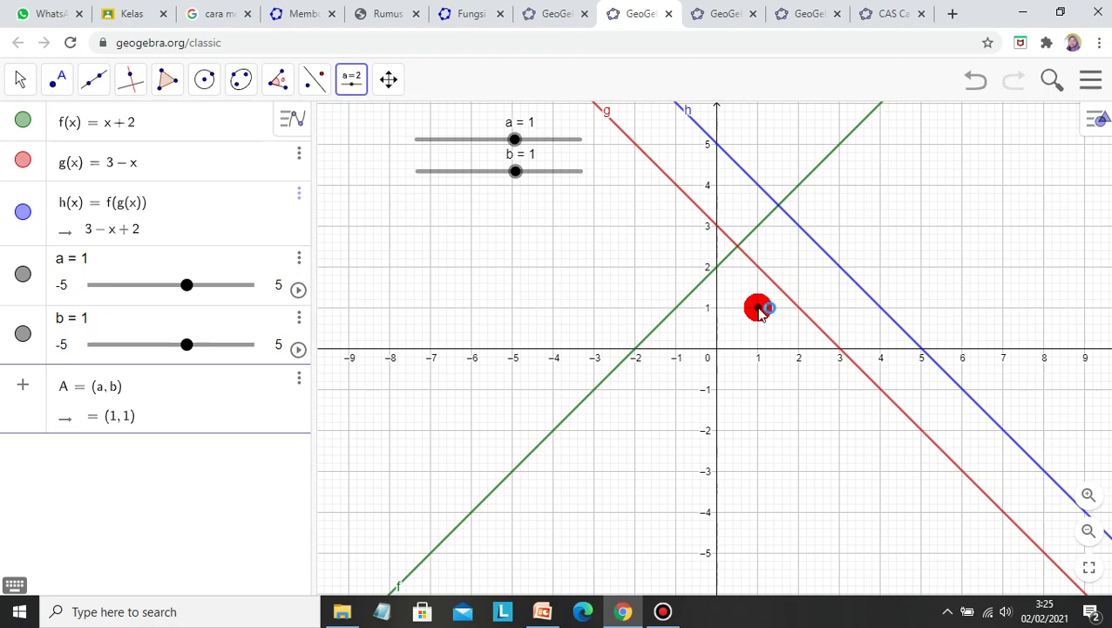
- Set point A's label to show both its name and value (Nama & Nilai)
right_click(758, 309)
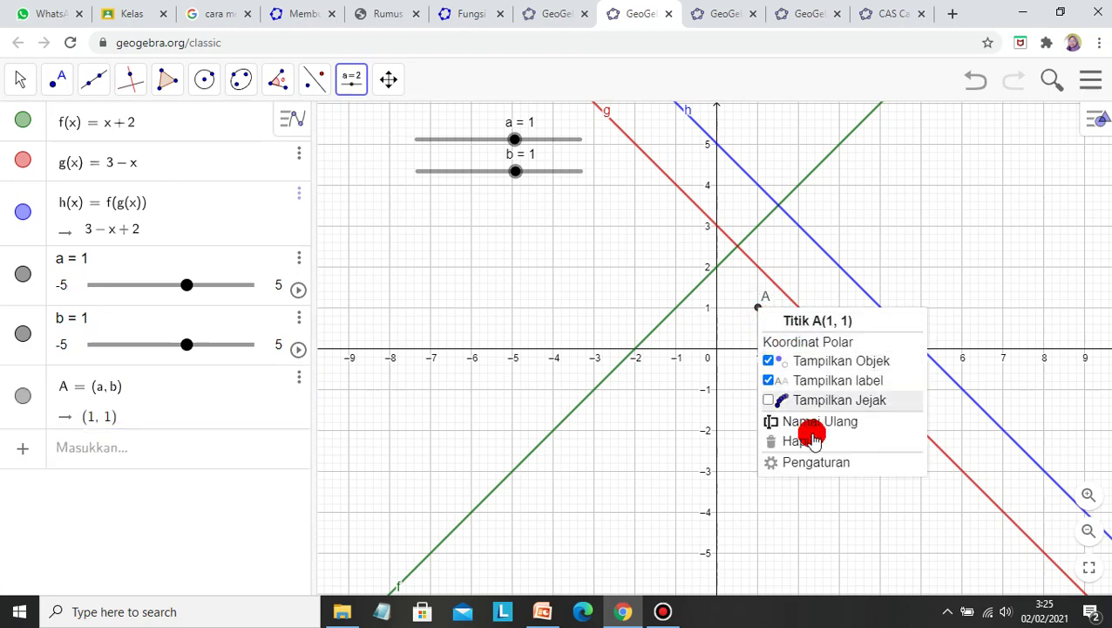
click(815, 463)
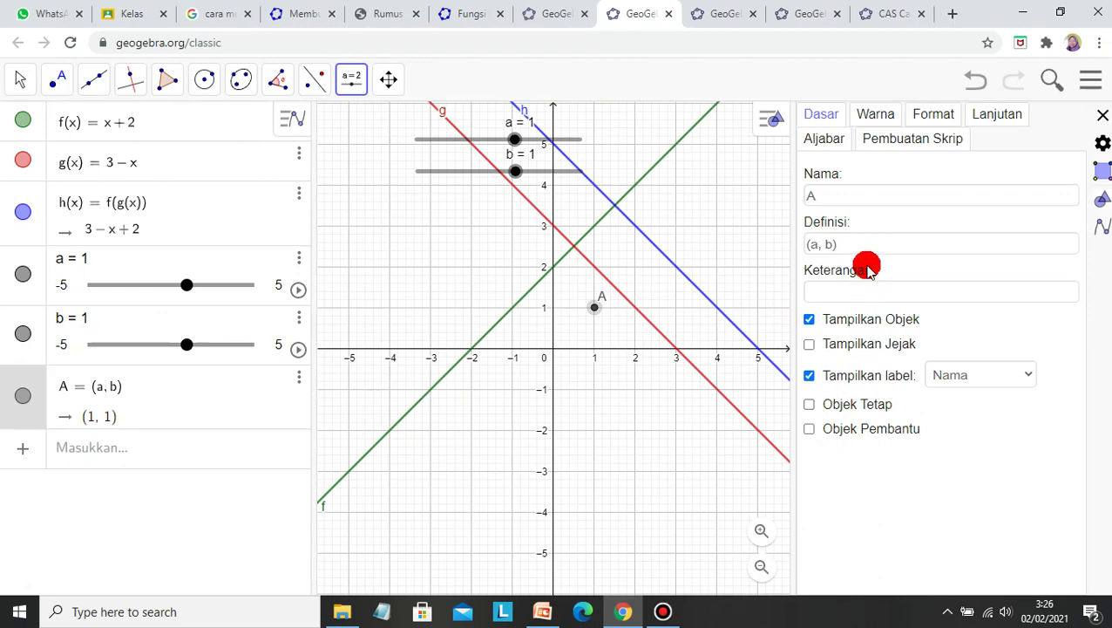
click(1027, 374)
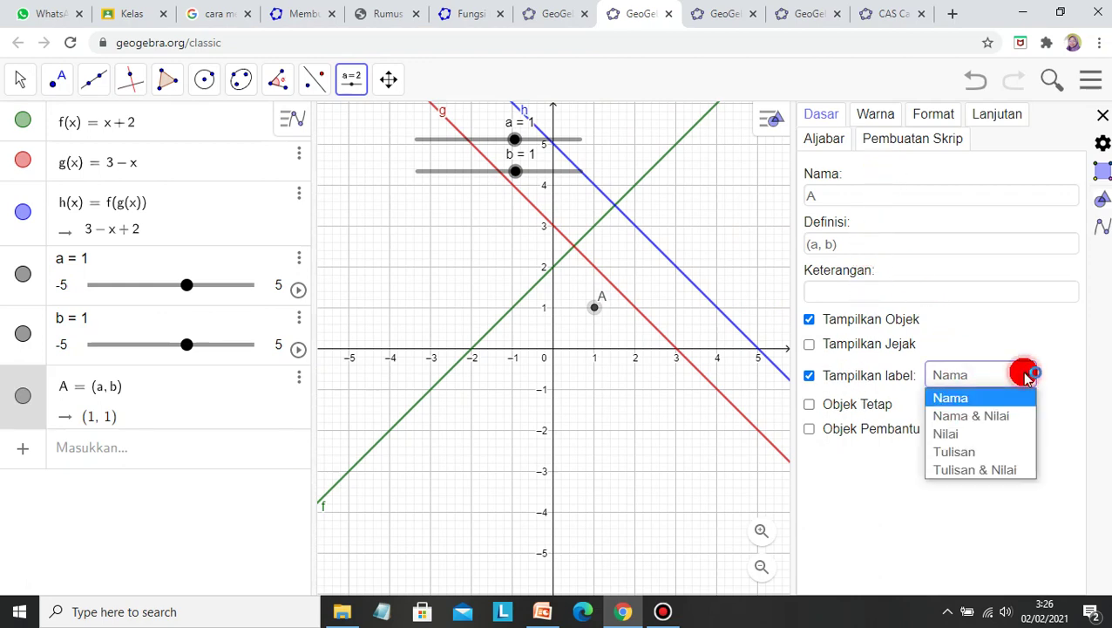
click(963, 415)
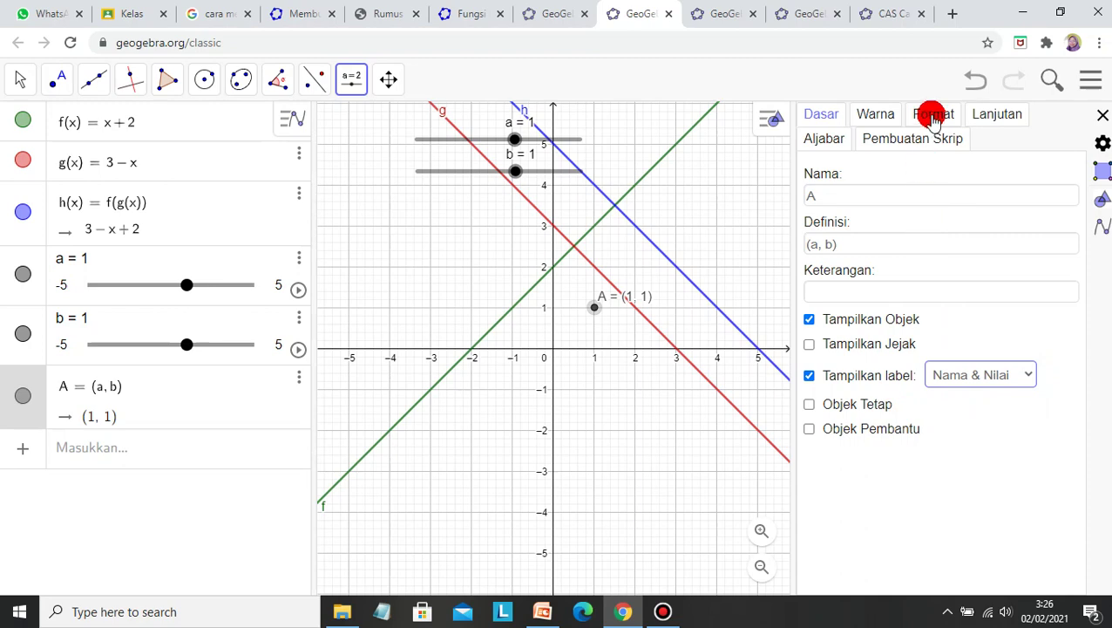
- Colour point A red (#FF0000) and move it to (2, 1) on line g
click(887, 116)
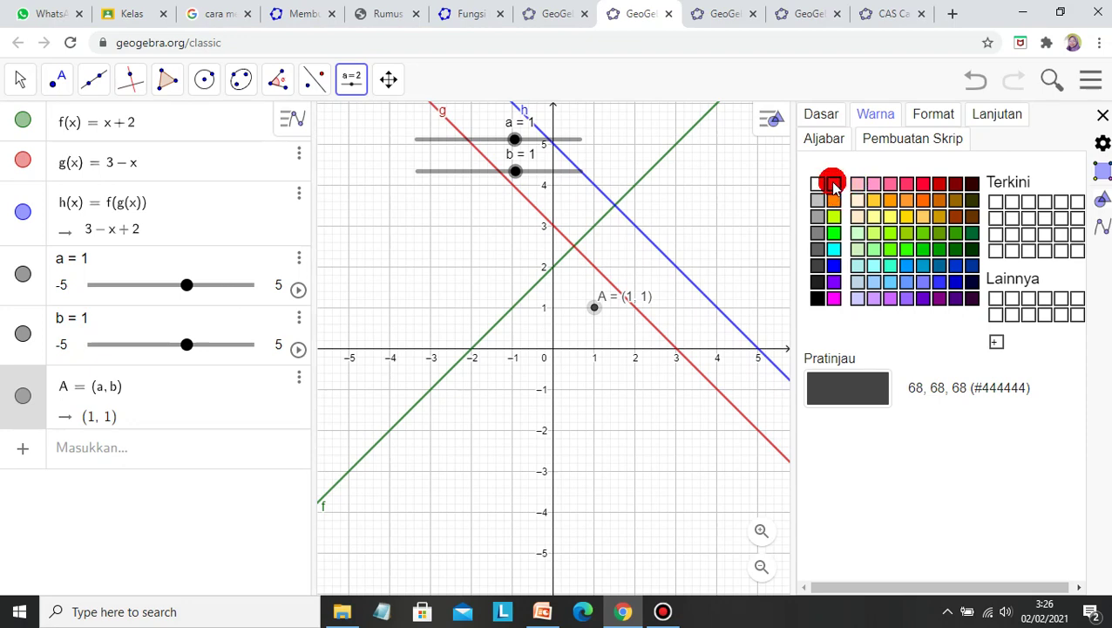
click(835, 184)
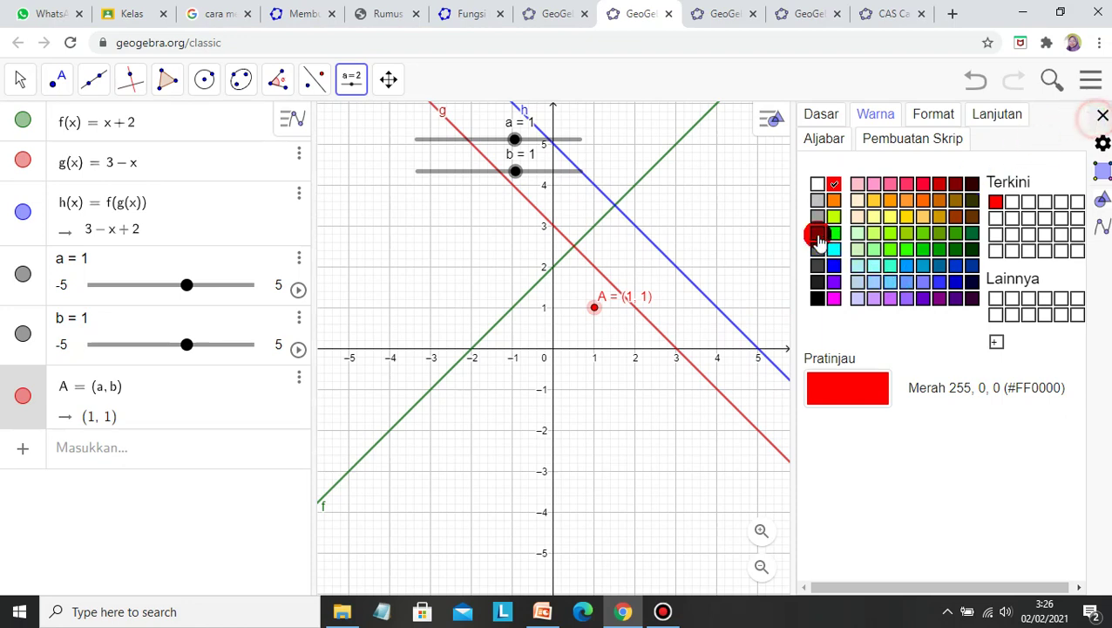
key(Escape)
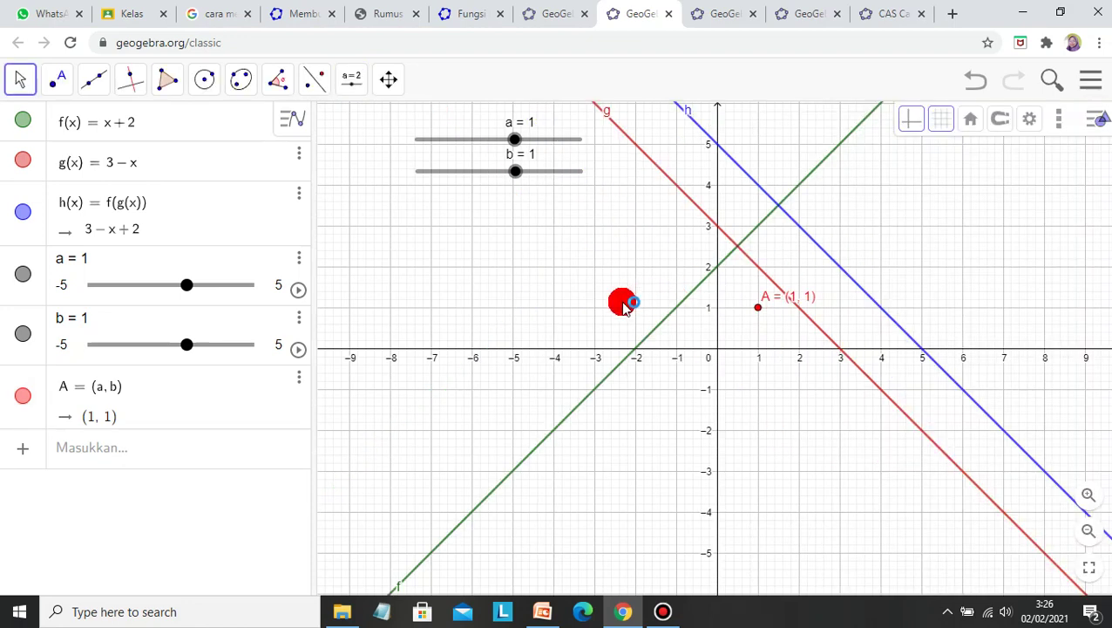
click(758, 310)
drag(760, 311, 796, 316)
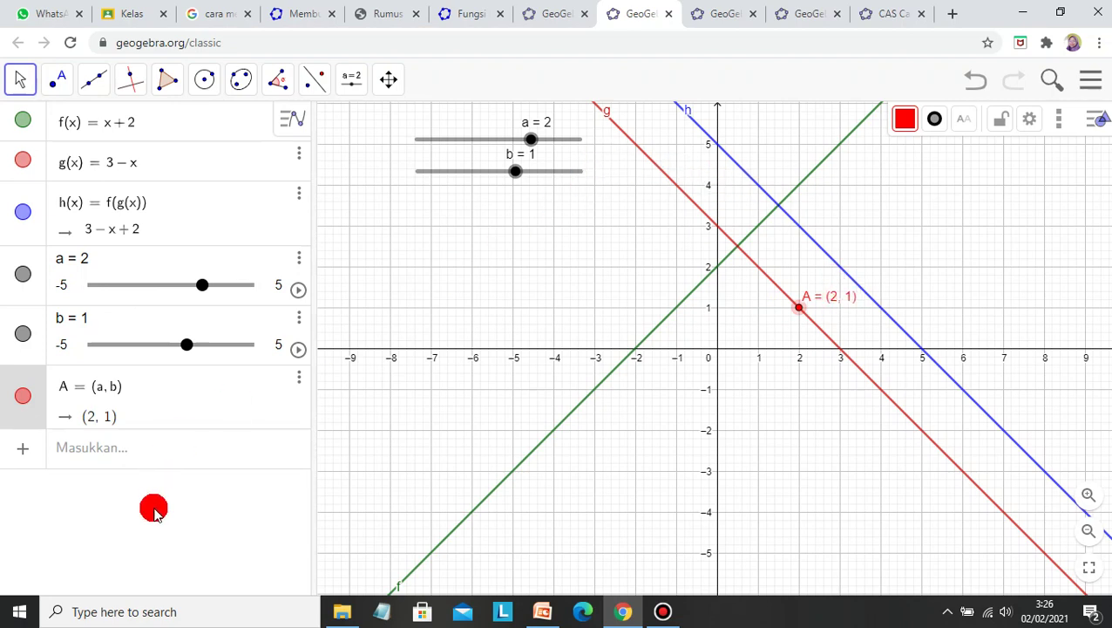
- Define point B = (y(A), f(y(A))) as a new algebra entry
click(89, 451)
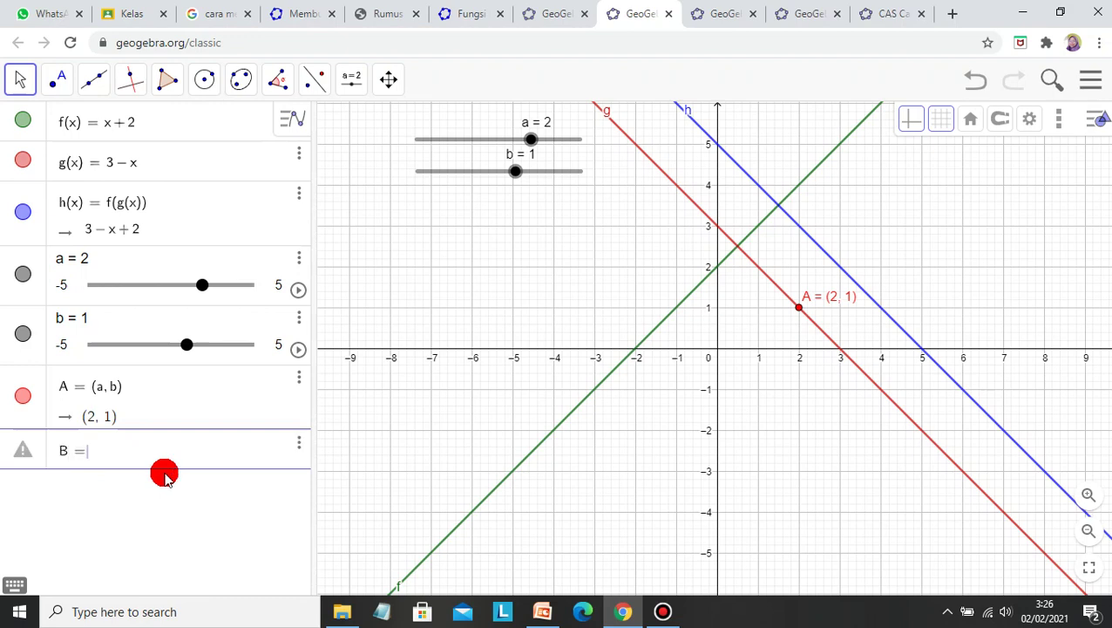
text(B = ()
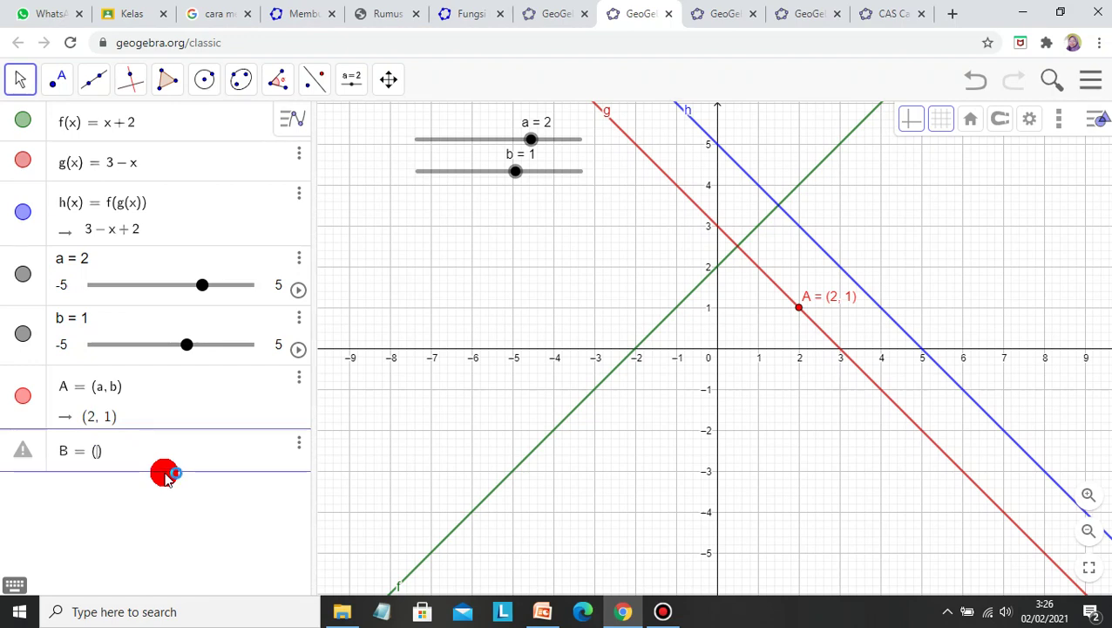
text(y)
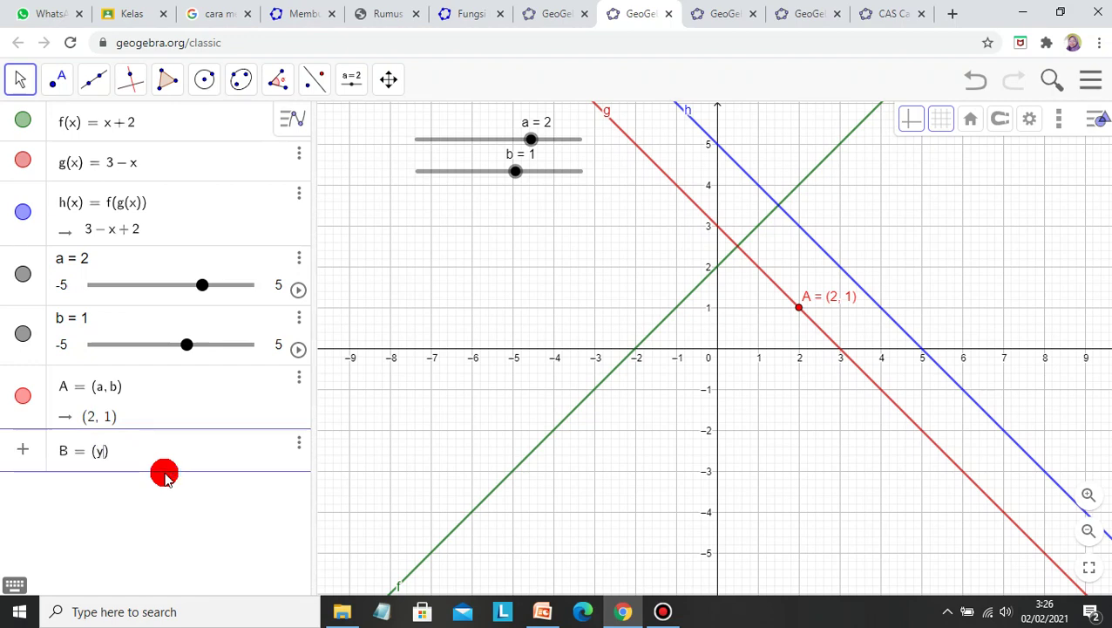
text(()
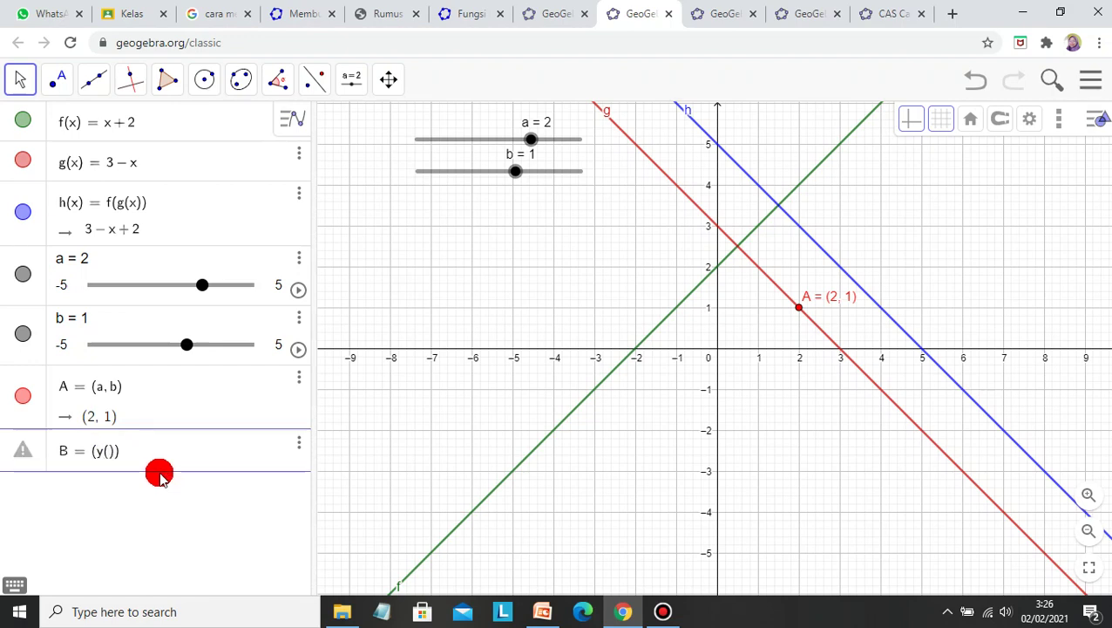
text(A)
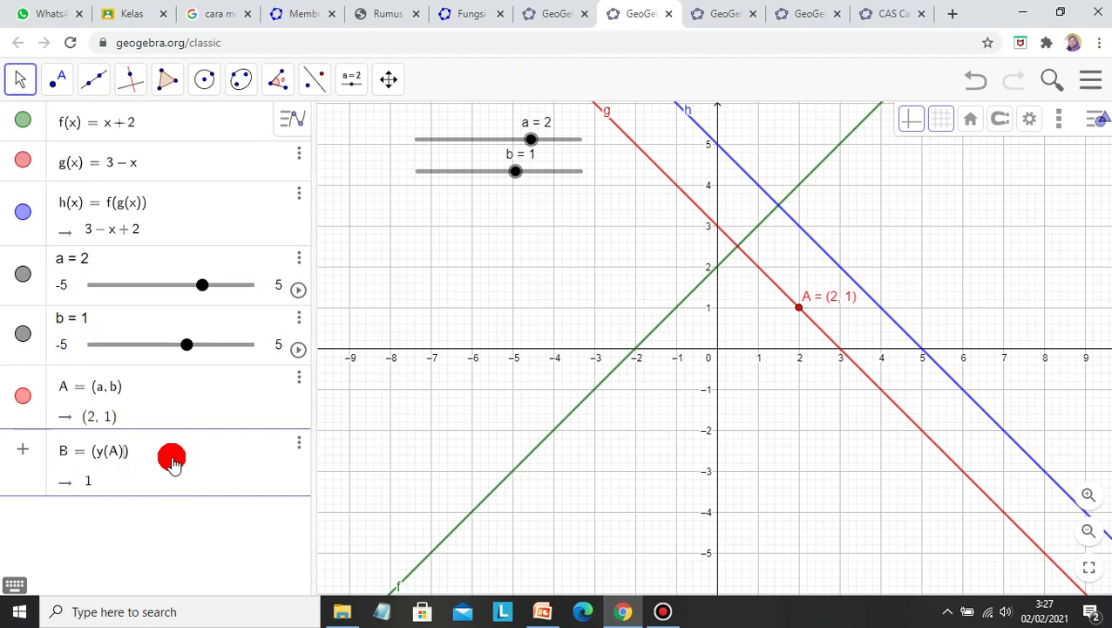
text(, f)
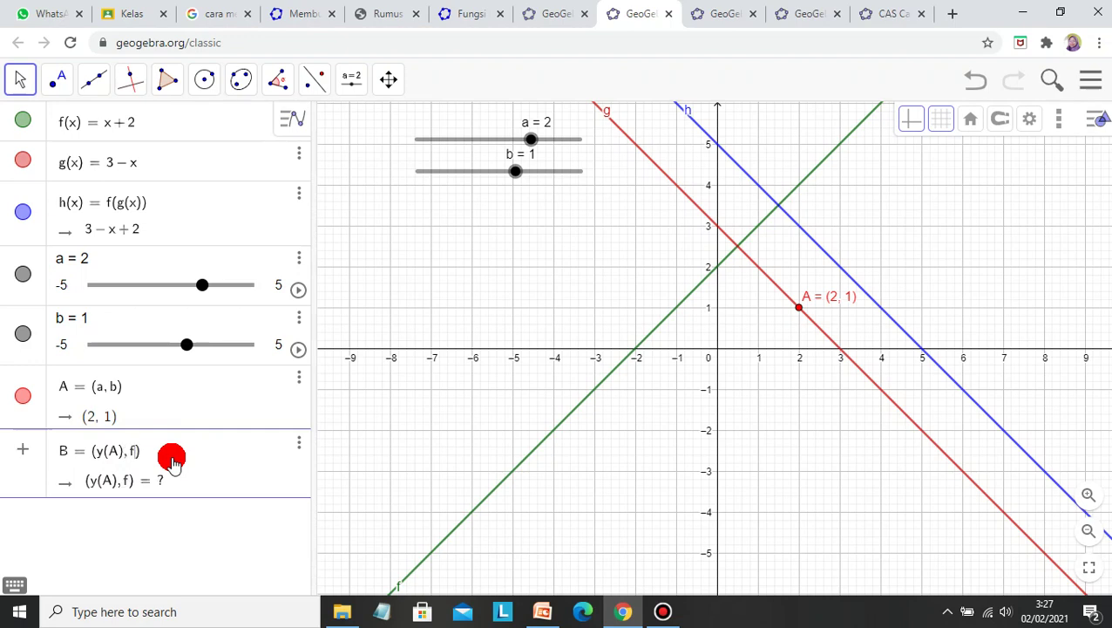
text(()
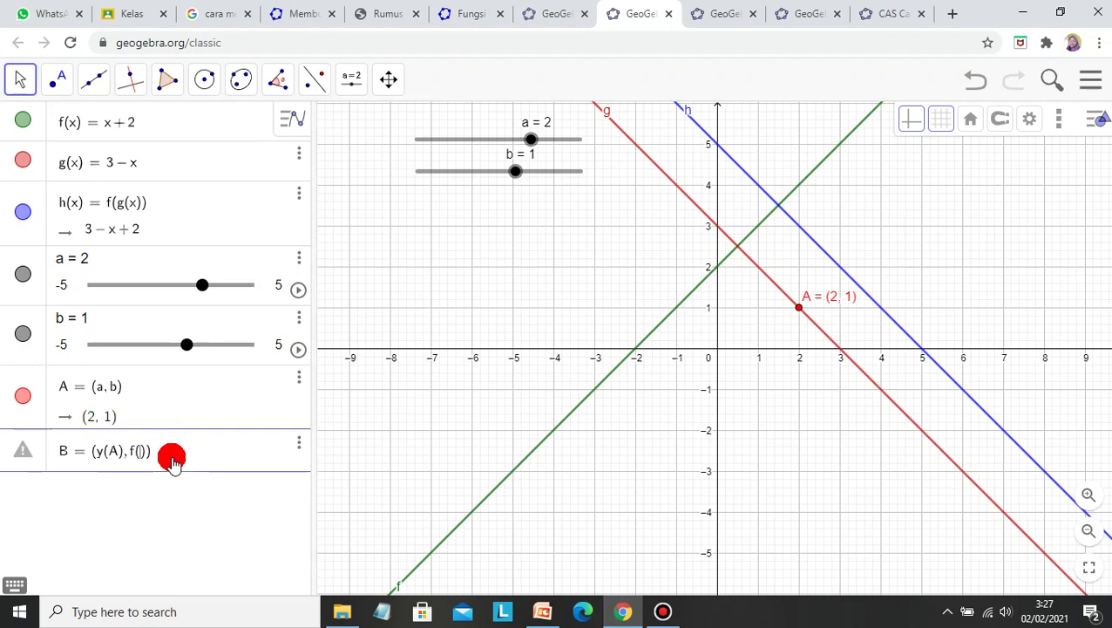
text(y()
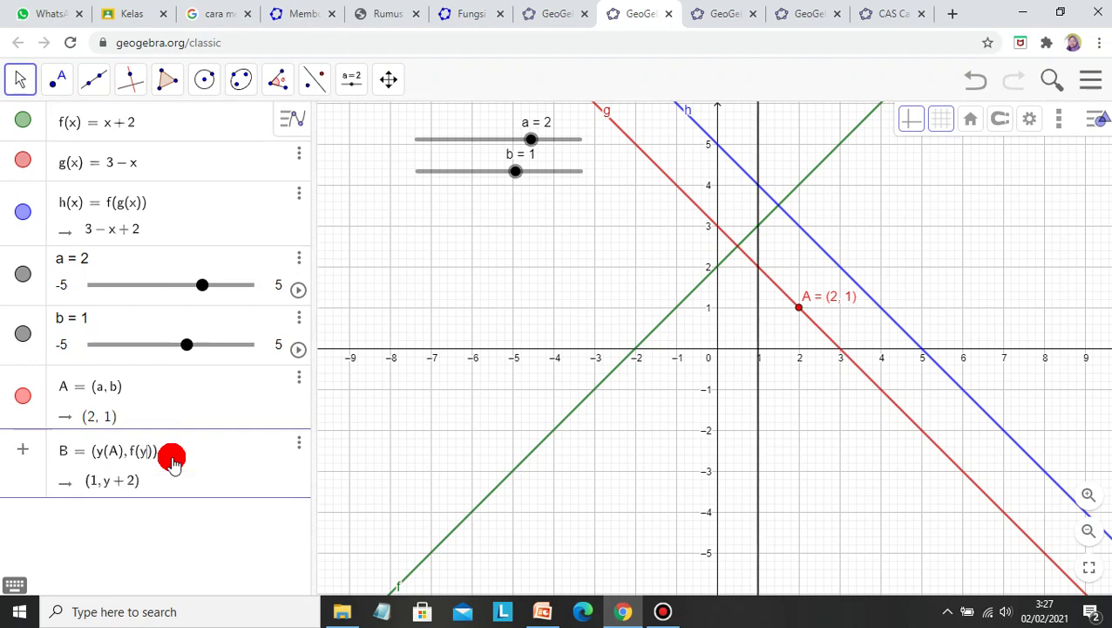
text(A)
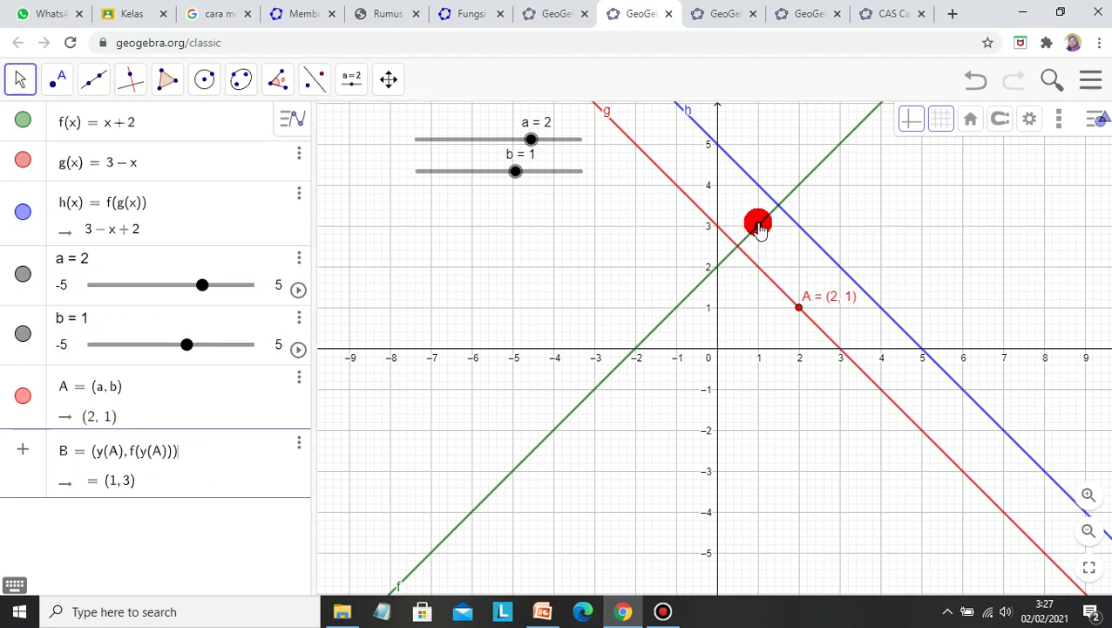
- Label point B with its name and value (Nama & Nilai) and colour it bright green (#00FF00)
right_click(759, 227)
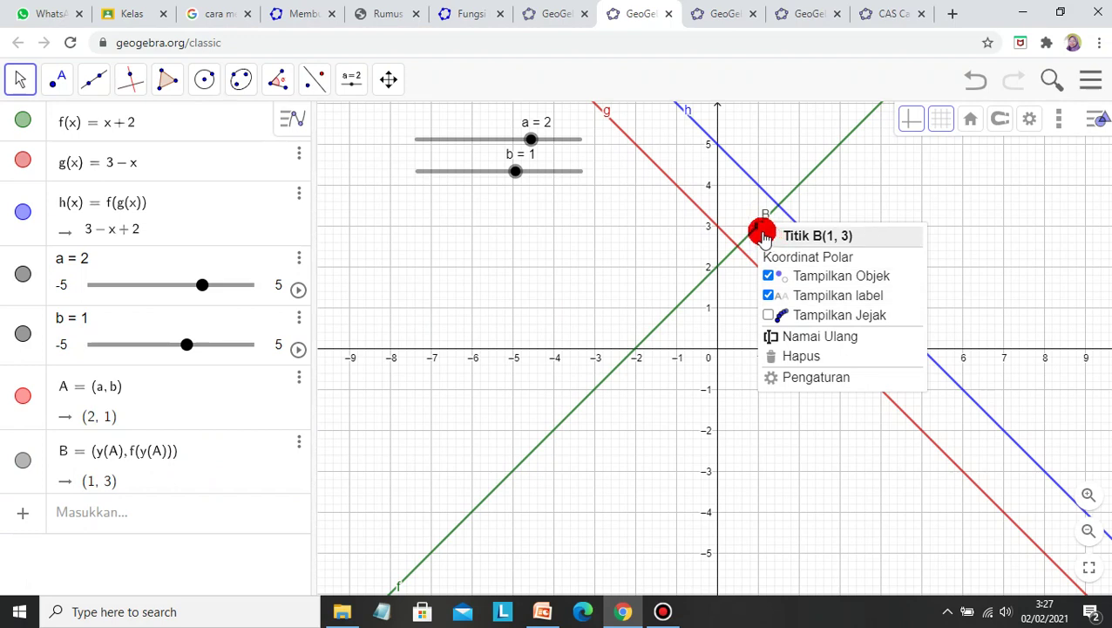
click(815, 378)
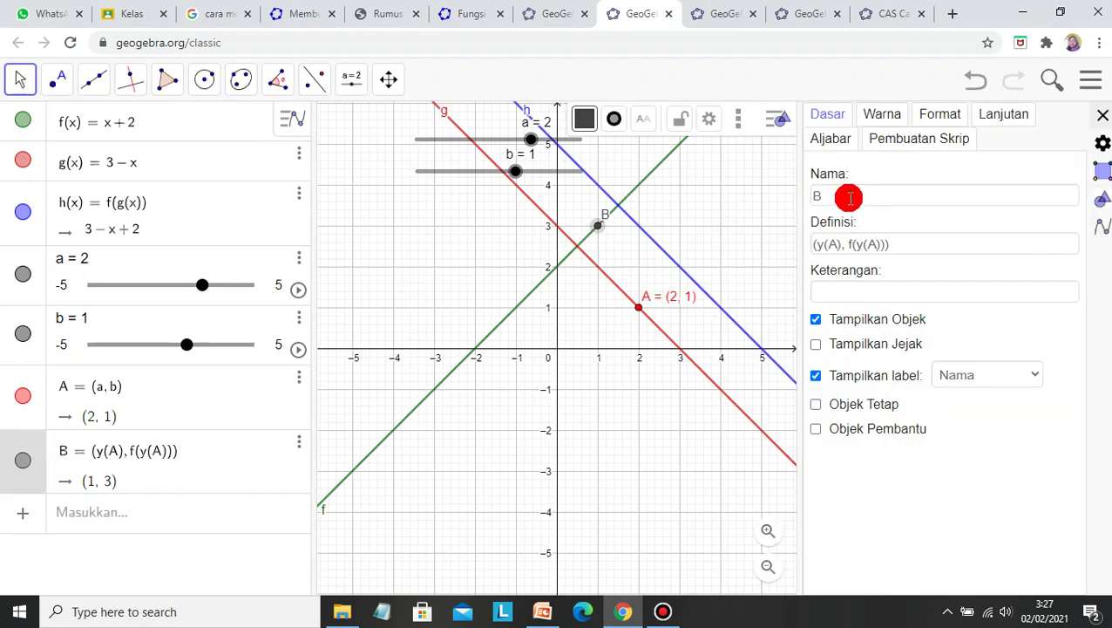
click(1034, 373)
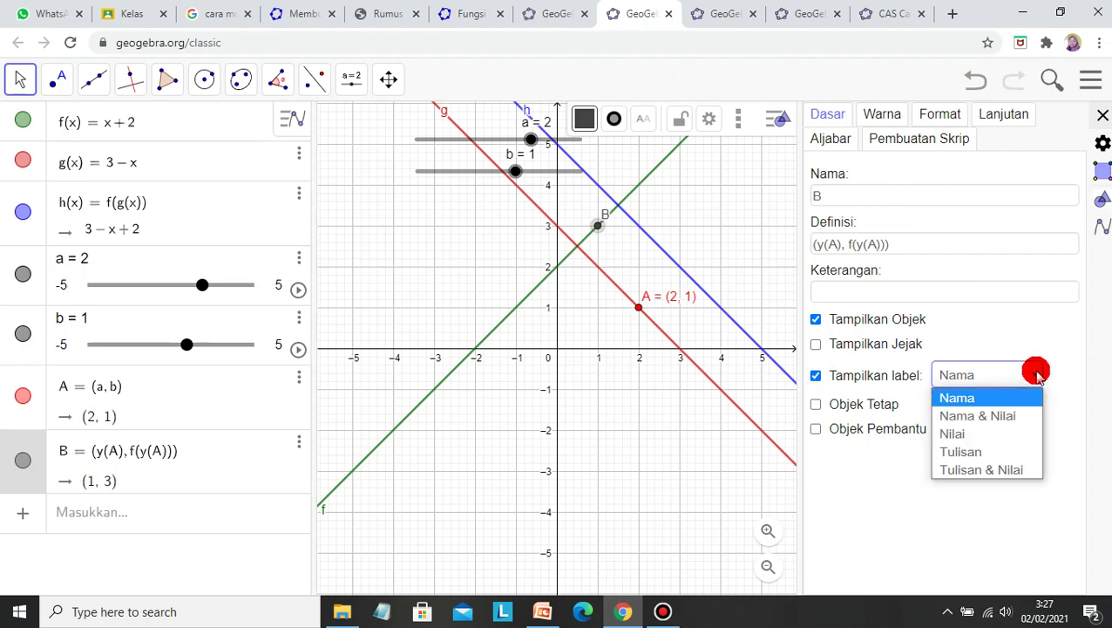
click(997, 416)
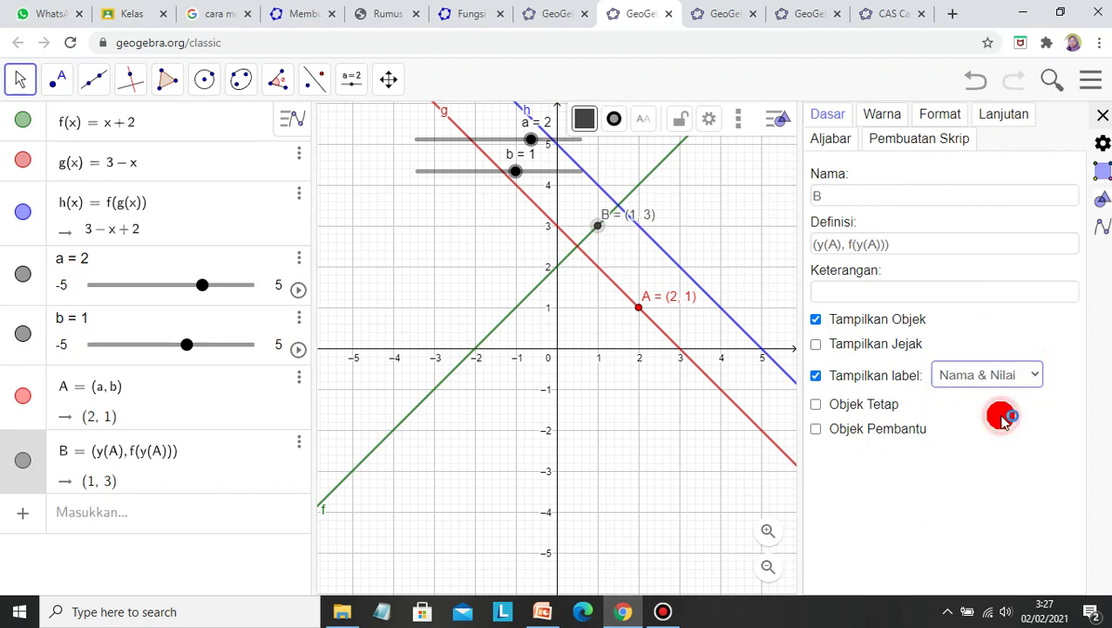
click(884, 114)
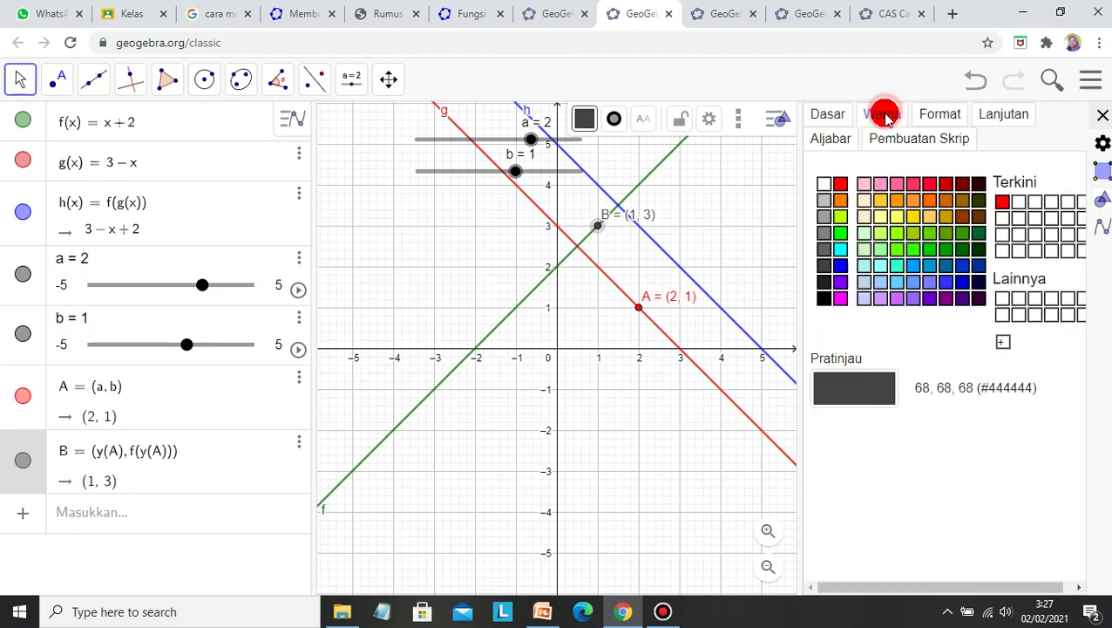
click(840, 233)
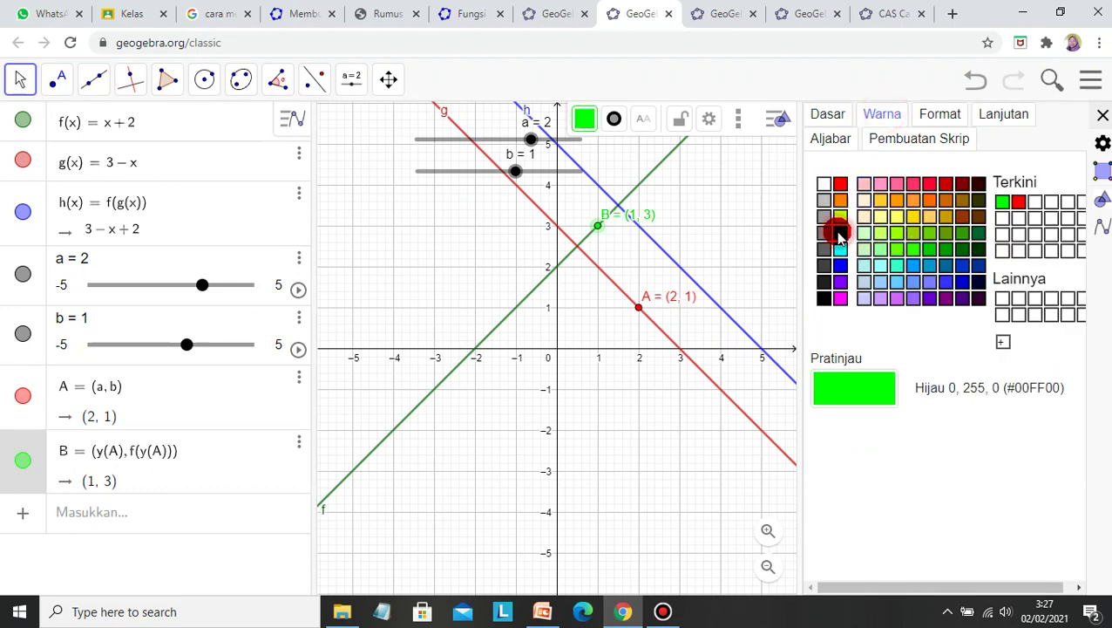
click(1101, 115)
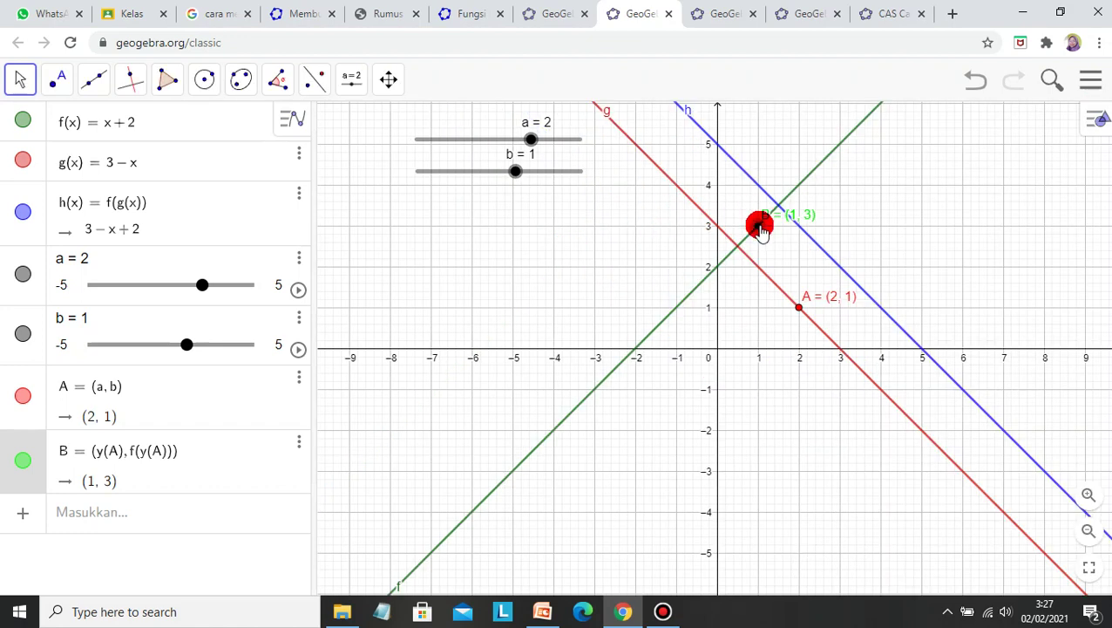
- Define point C = (x(A), h(x(A))) as a new algebra entry
click(116, 515)
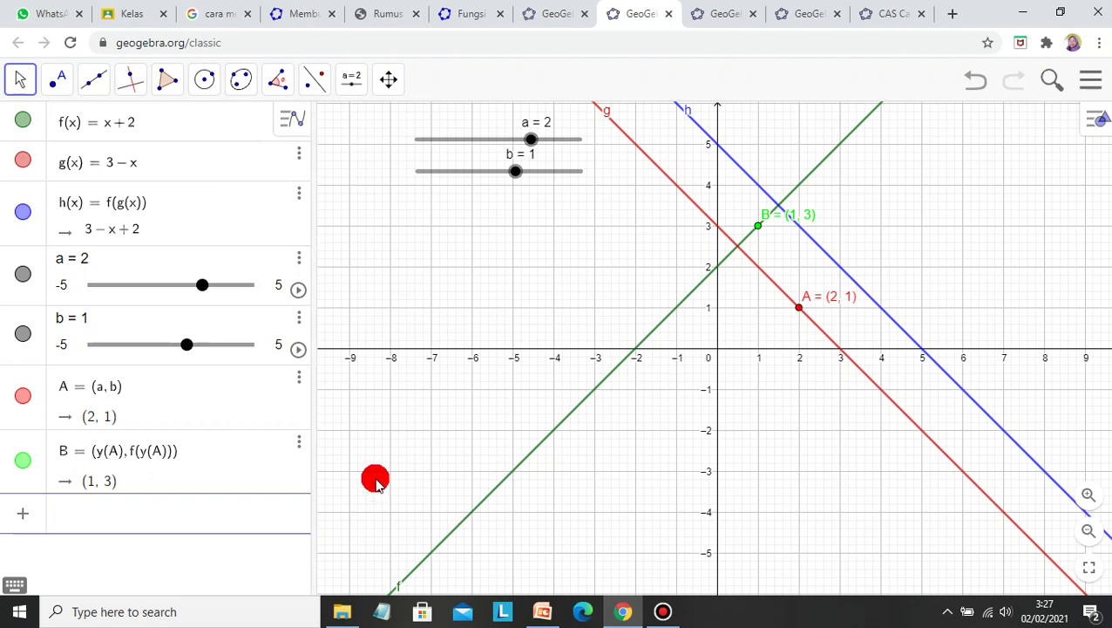
text(= (x()
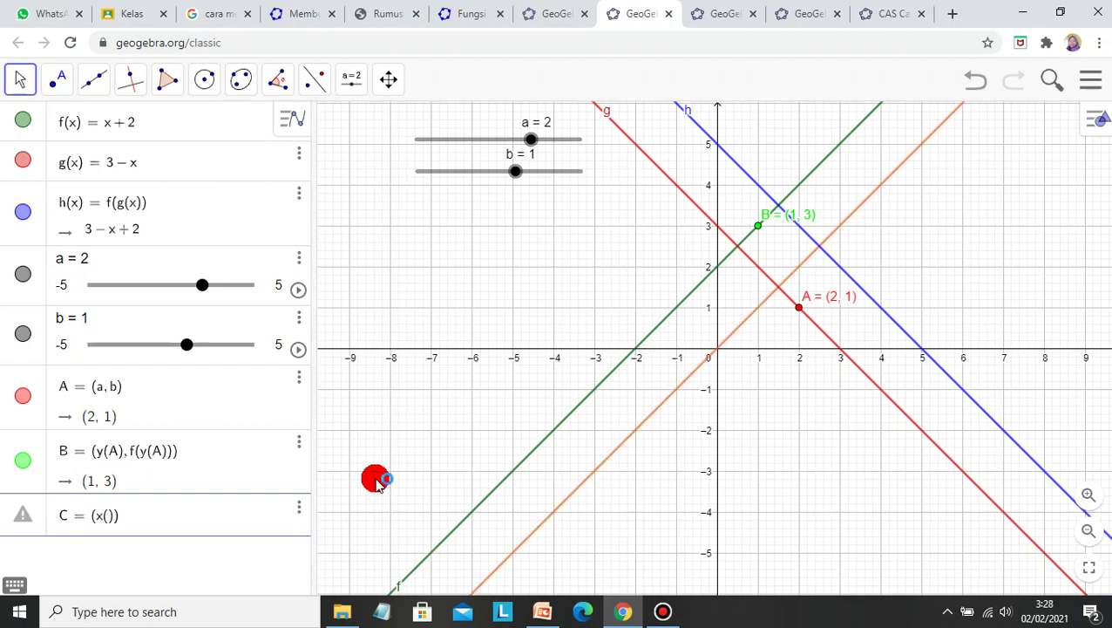
text(A)
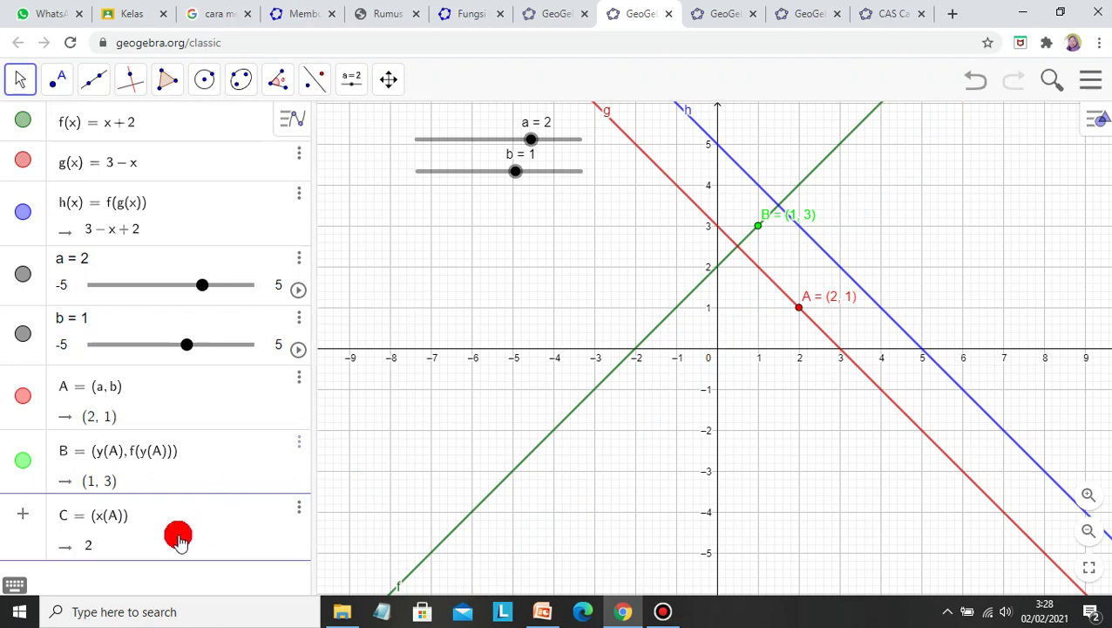
click(166, 514)
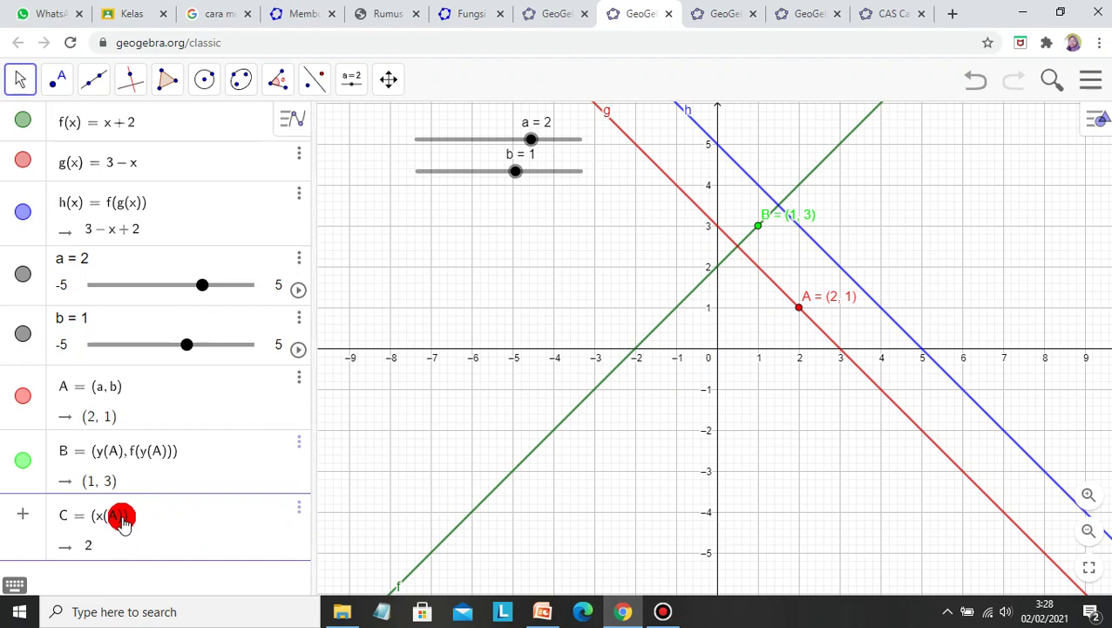
text(,)
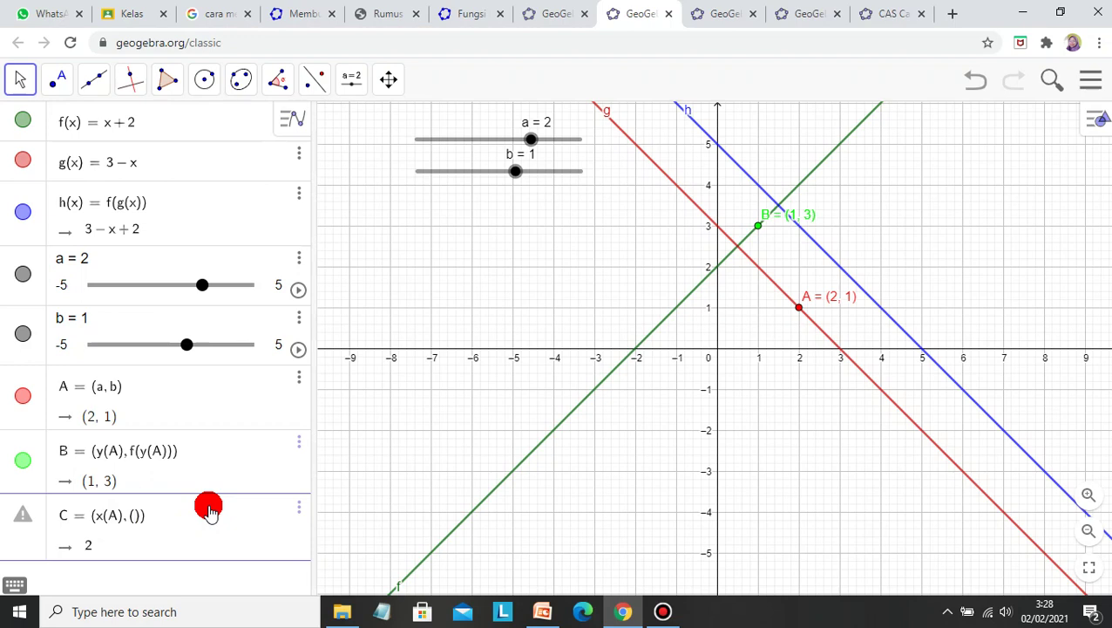
text(h)
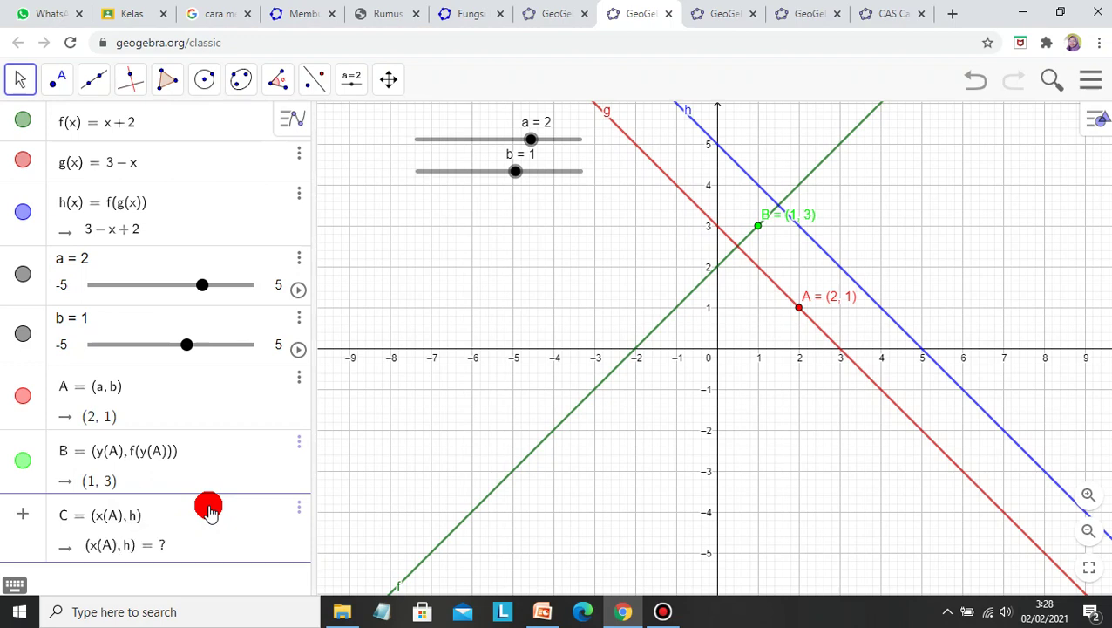
text(()
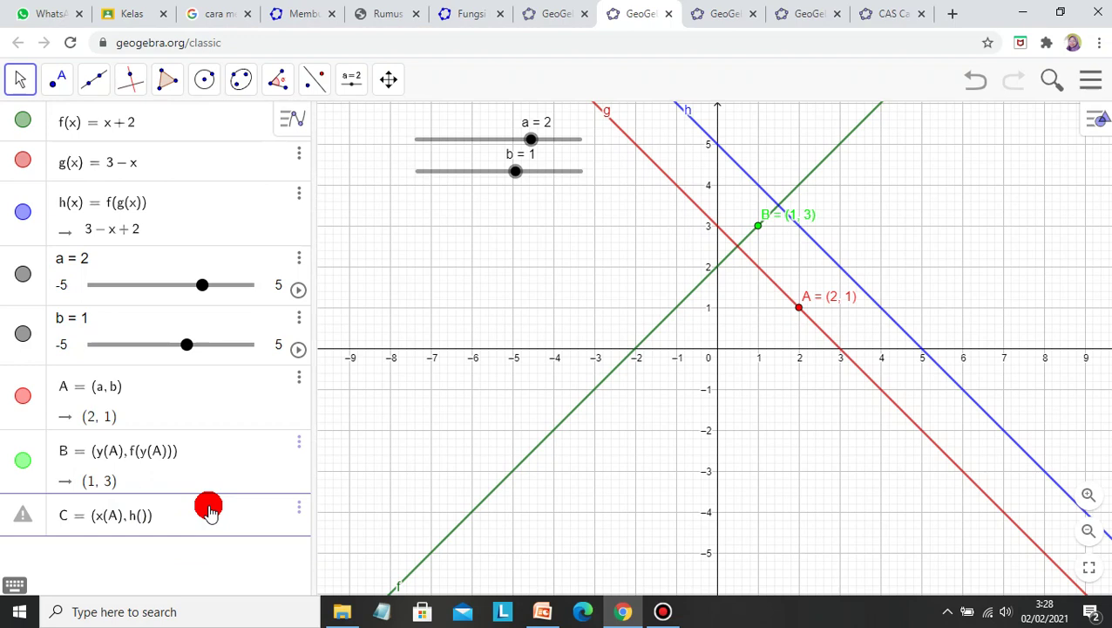
text(x)
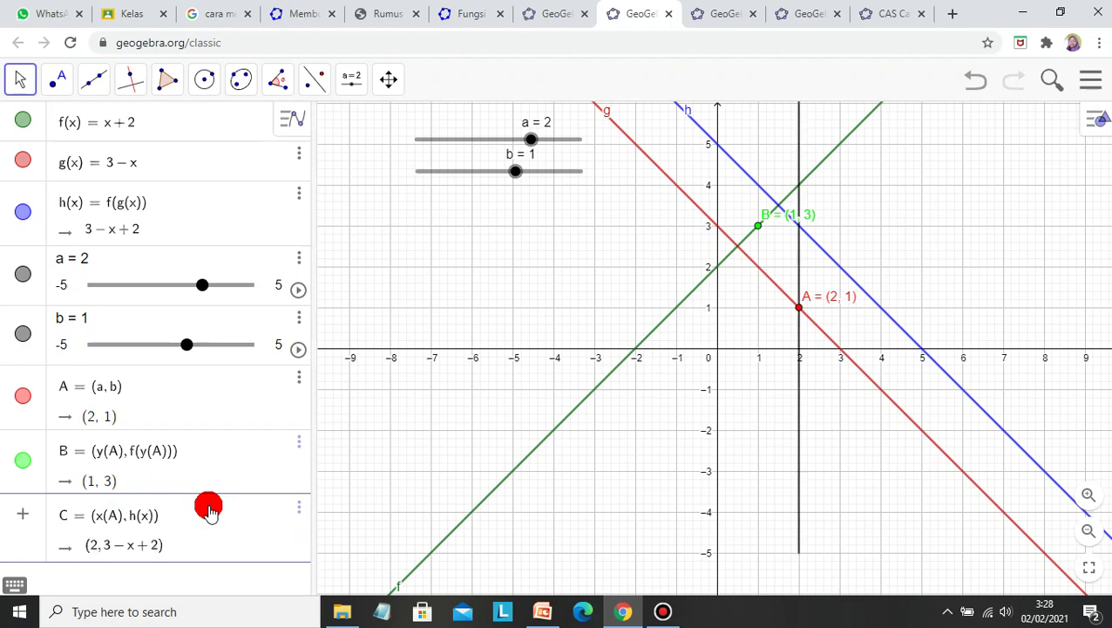
text((A)
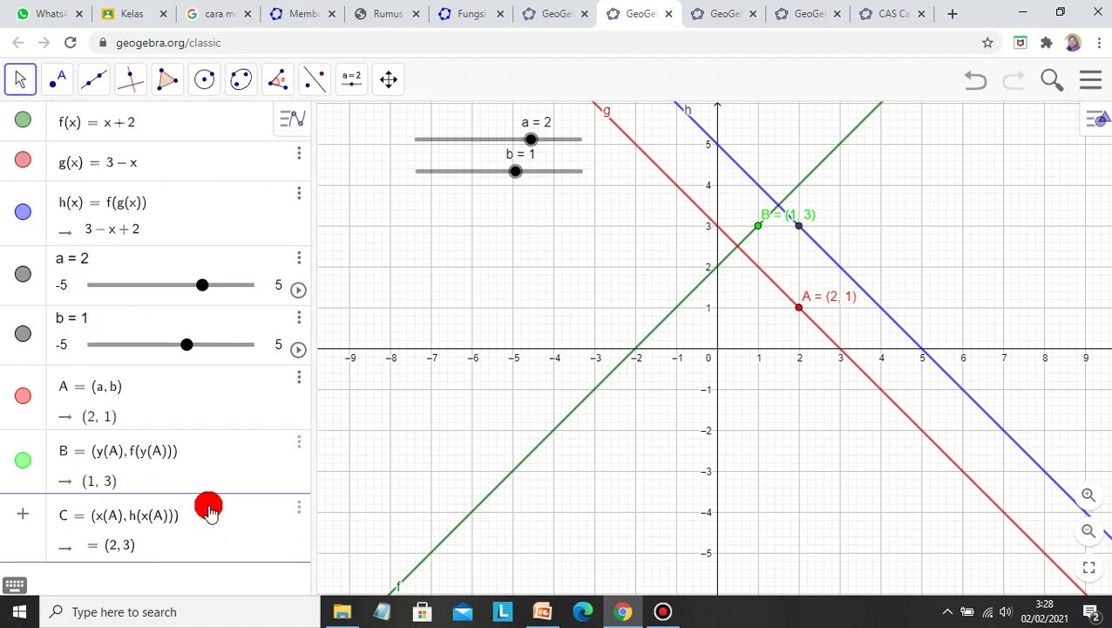
- Label point C with its name and value (Nama & Nilai) and colour it blue (#0033CC)
right_click(796, 228)
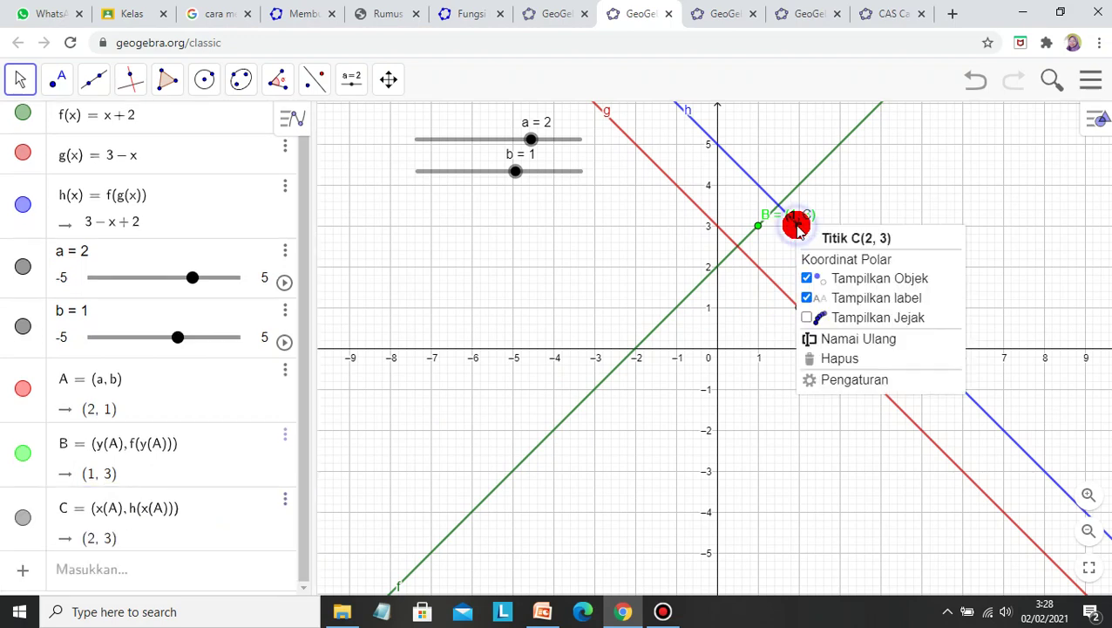
click(880, 378)
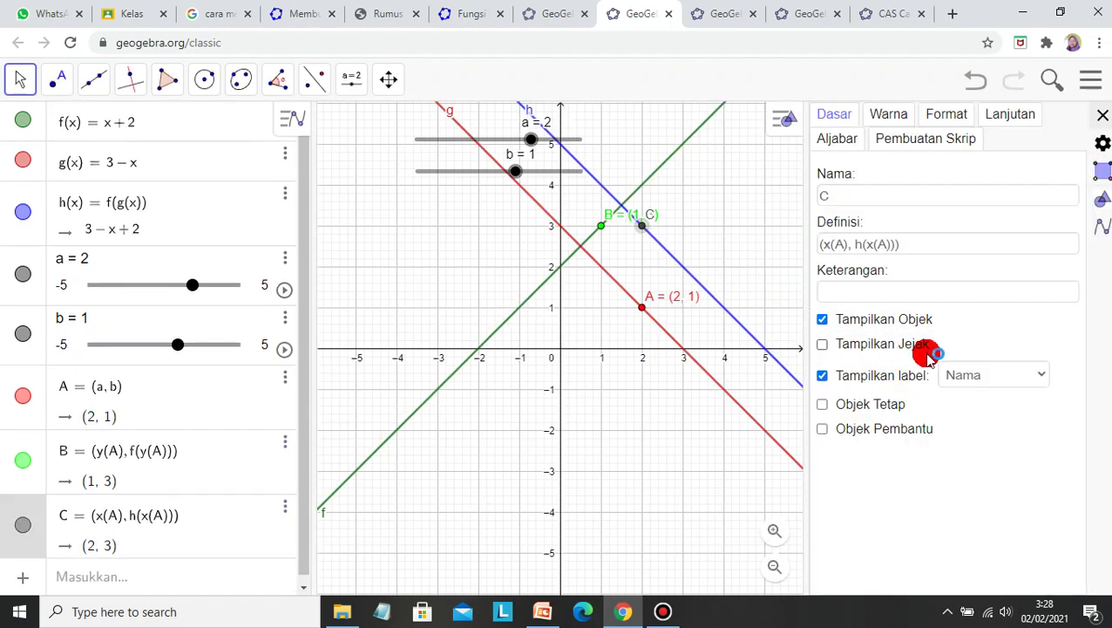
click(1033, 374)
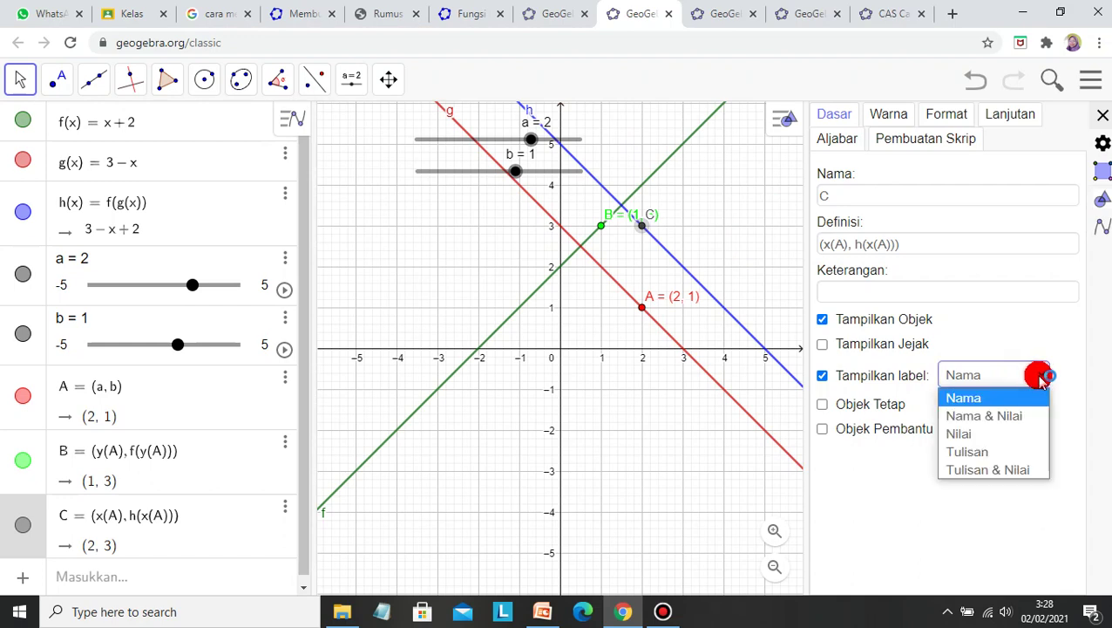
click(1020, 416)
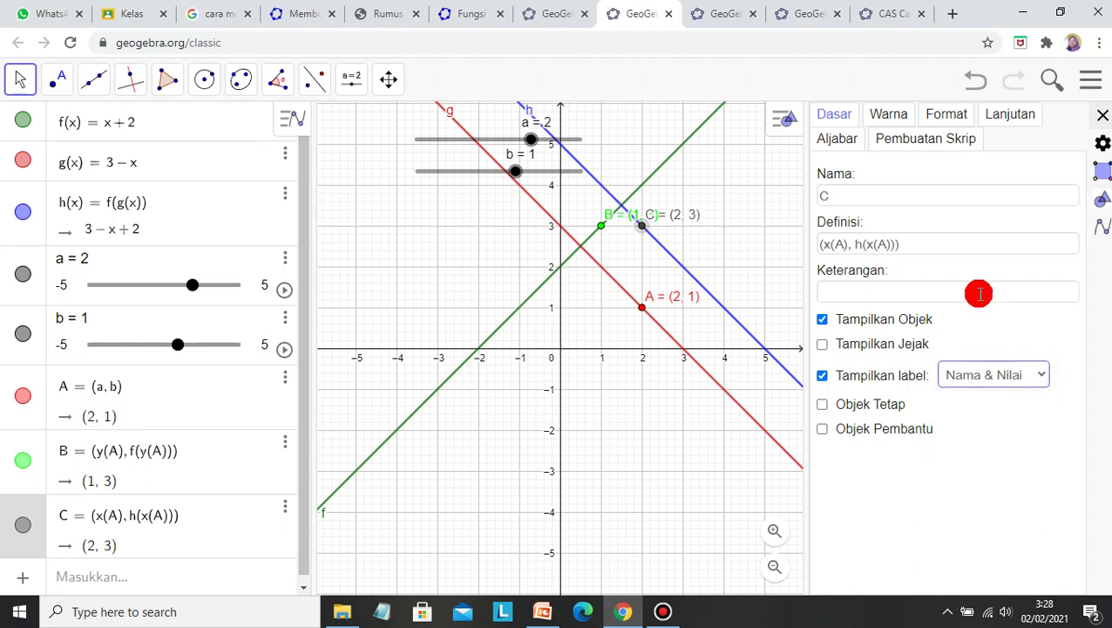
click(891, 116)
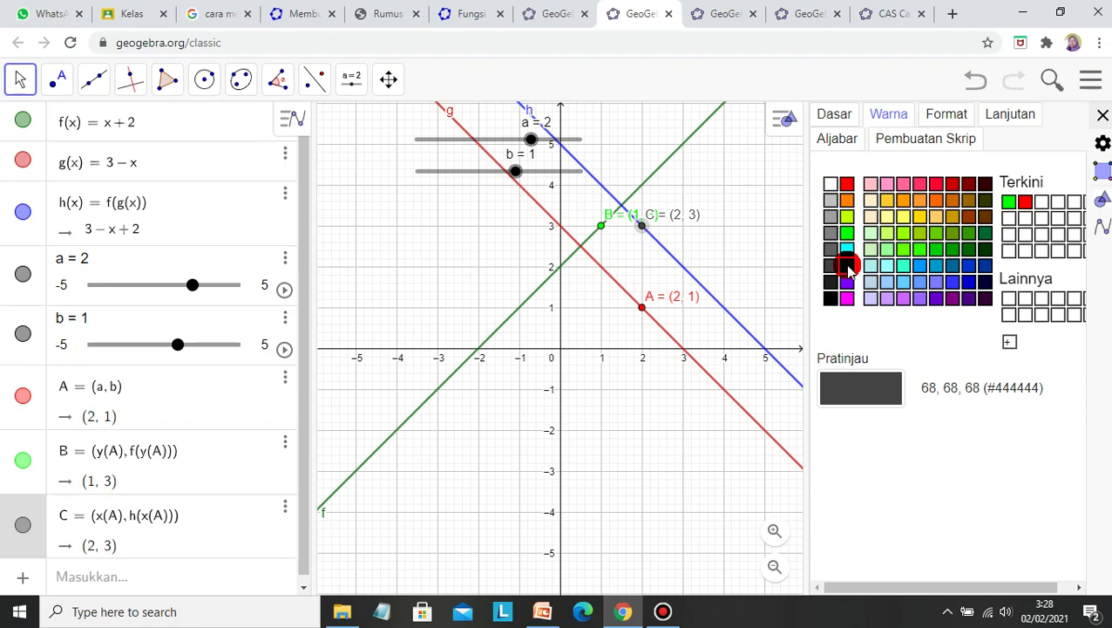
click(968, 267)
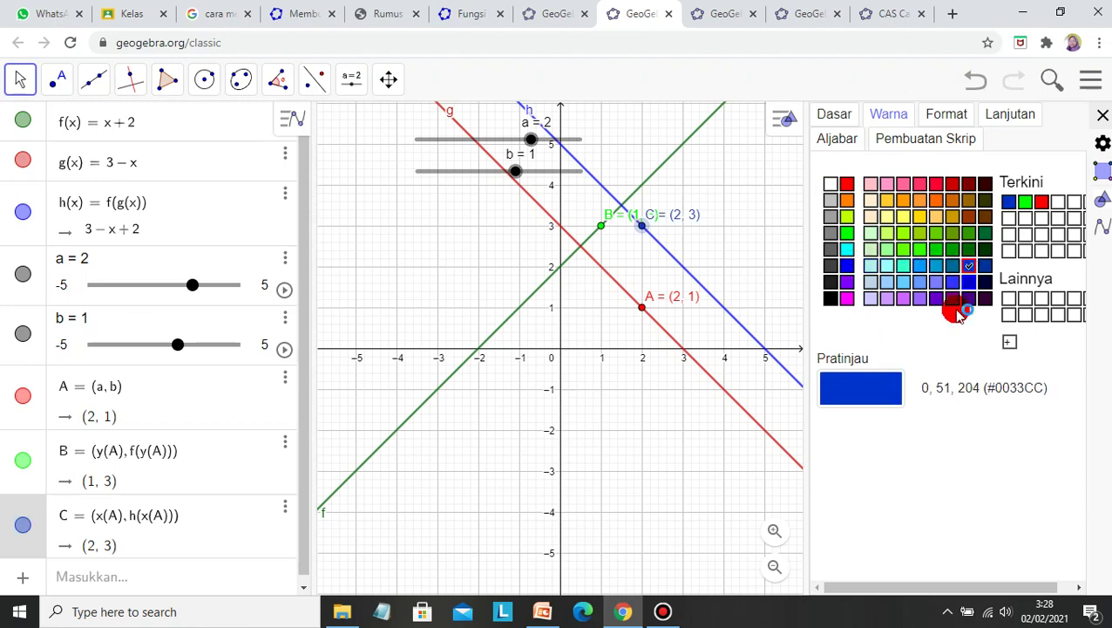
click(1103, 115)
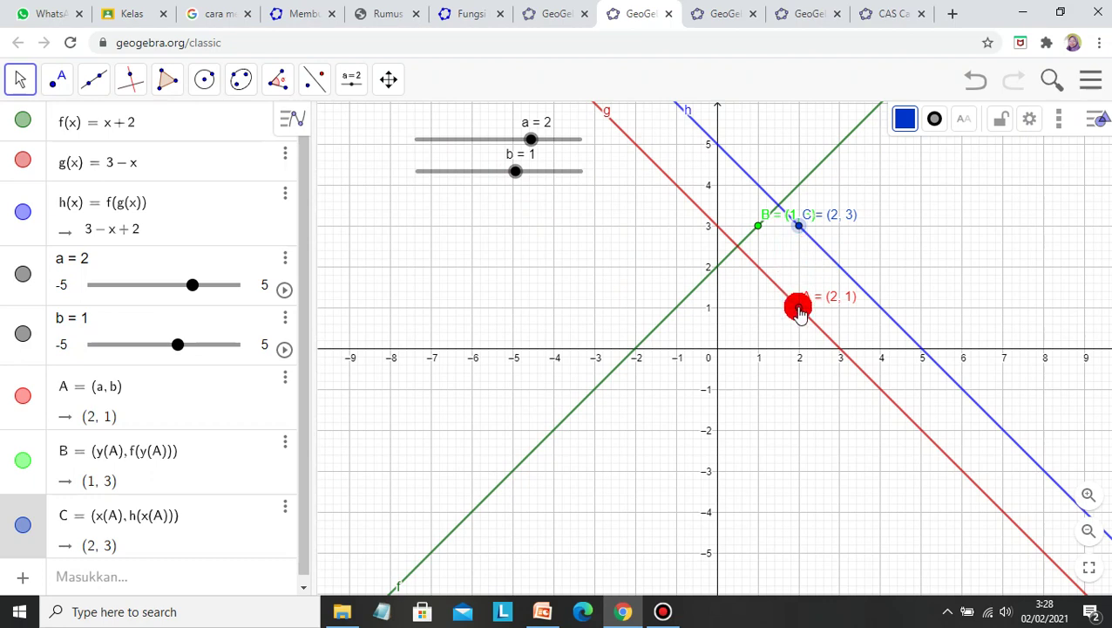
- Move point A along line g to (3, 0), back to (2, 1), on to (4, −1), and finally to (3, 0)
drag(799, 314, 841, 357)
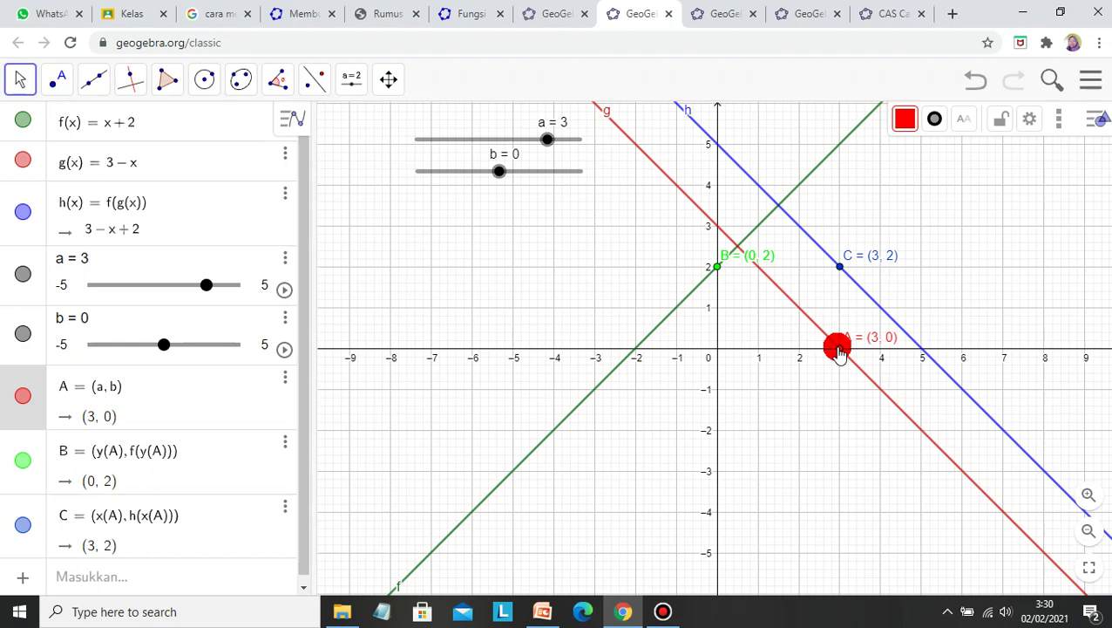
drag(838, 347, 803, 310)
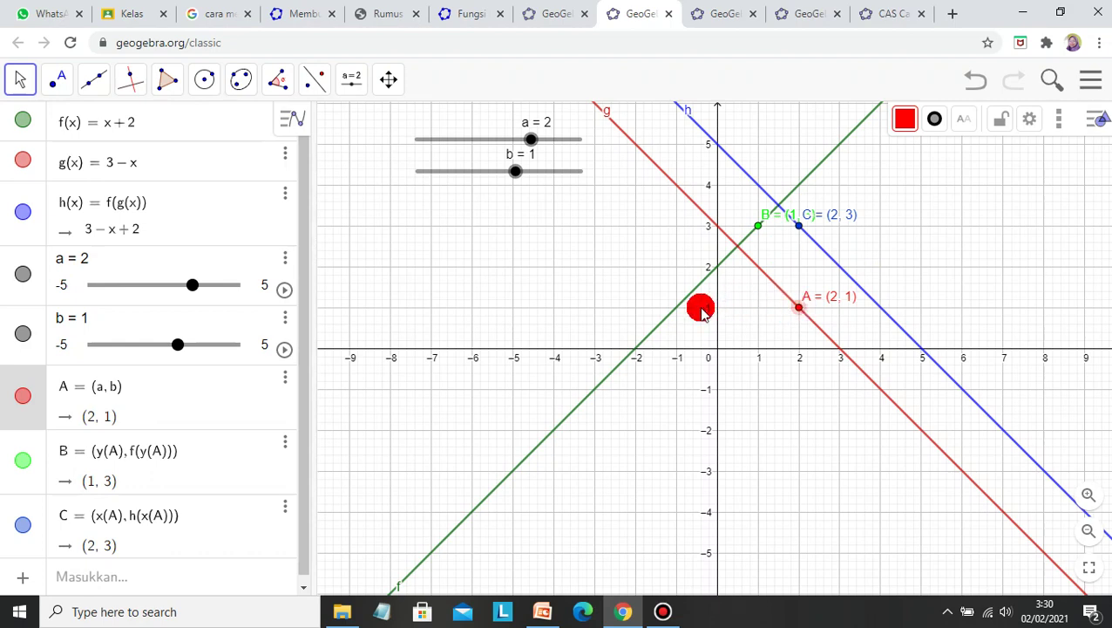
drag(758, 226, 940, 389)
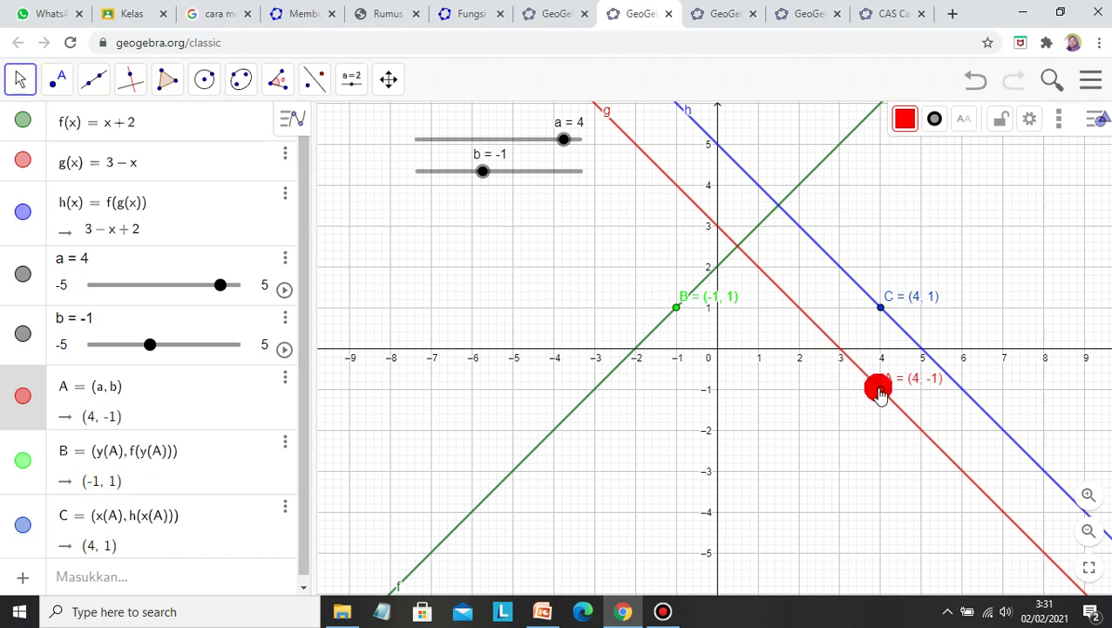
drag(881, 393, 840, 358)
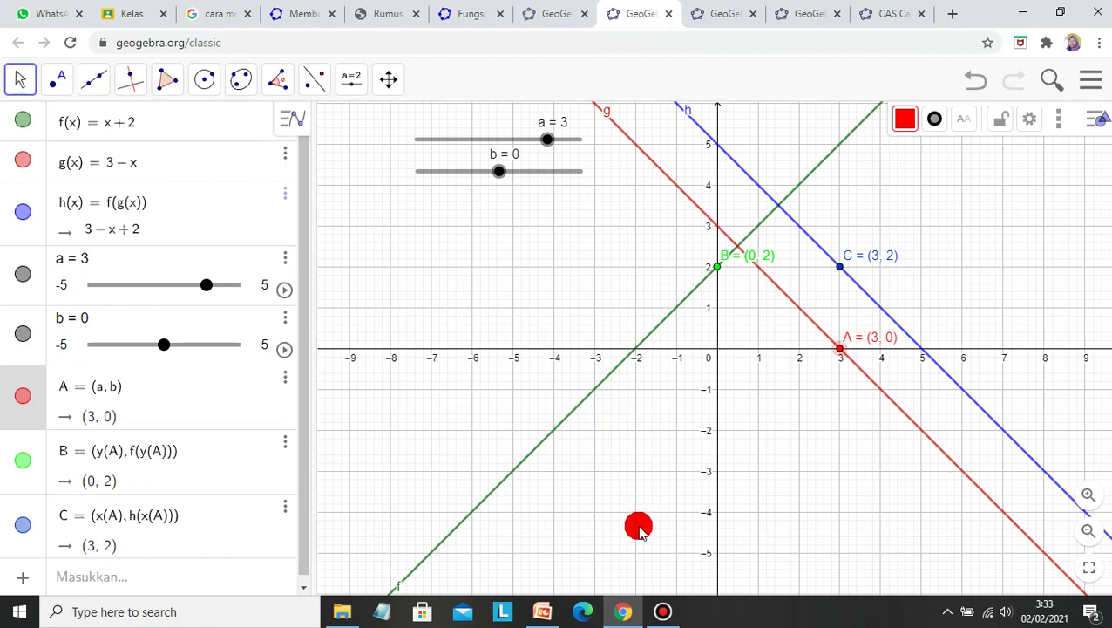
- Switch to the Fungsi Komposisi presentation in PowerPoint and display the TUGAS assignment on slide 13
mouse_move(546, 615)
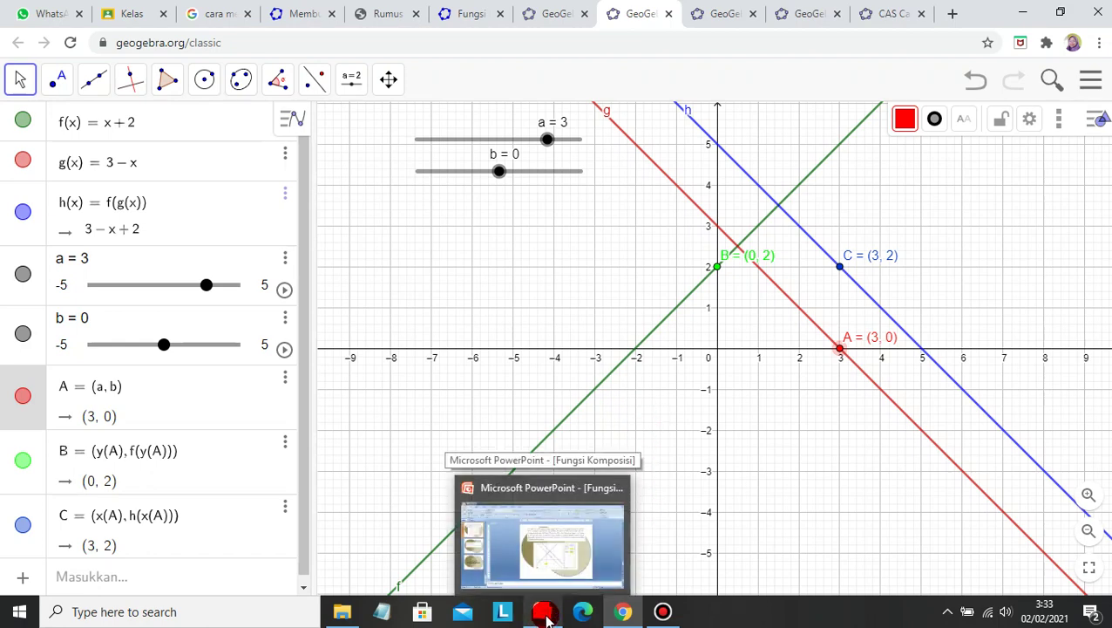
click(546, 615)
click(131, 441)
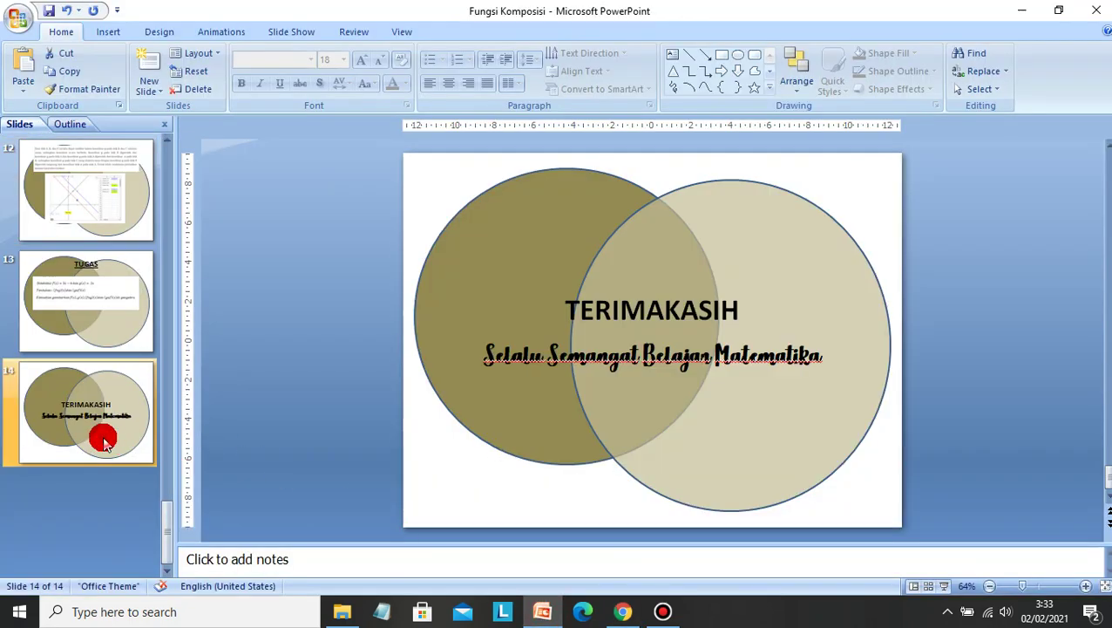
click(120, 321)
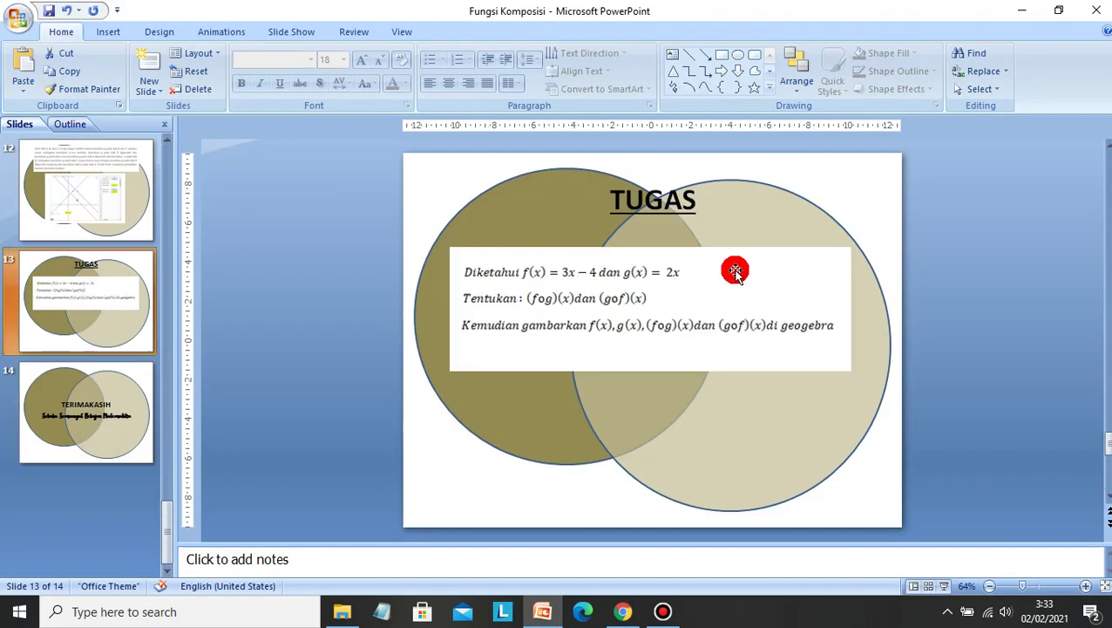